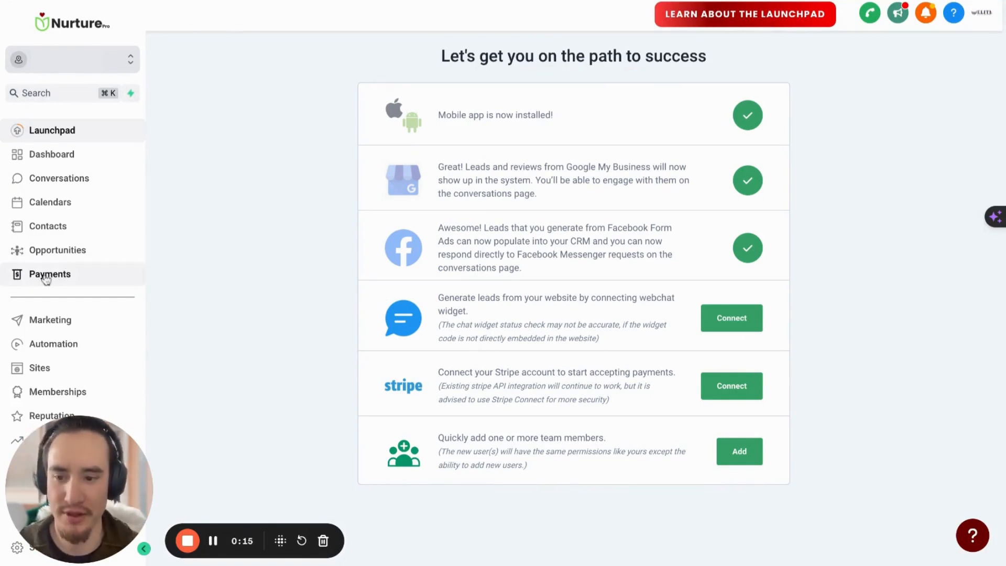
Open the Payments section, and check the adult and children's menu prices listed in the Google Docs document
left_click(48, 273)
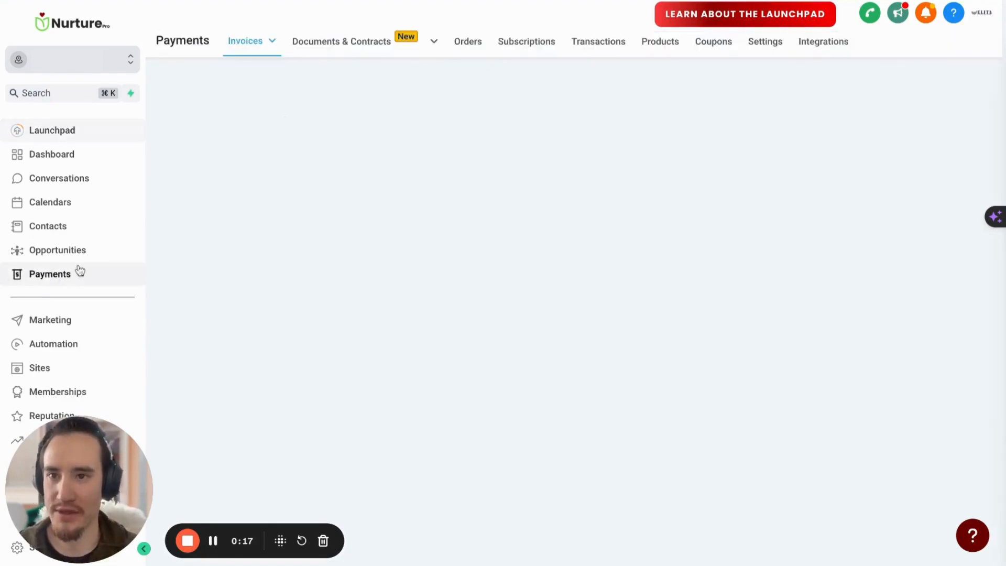
left_click(409, 1)
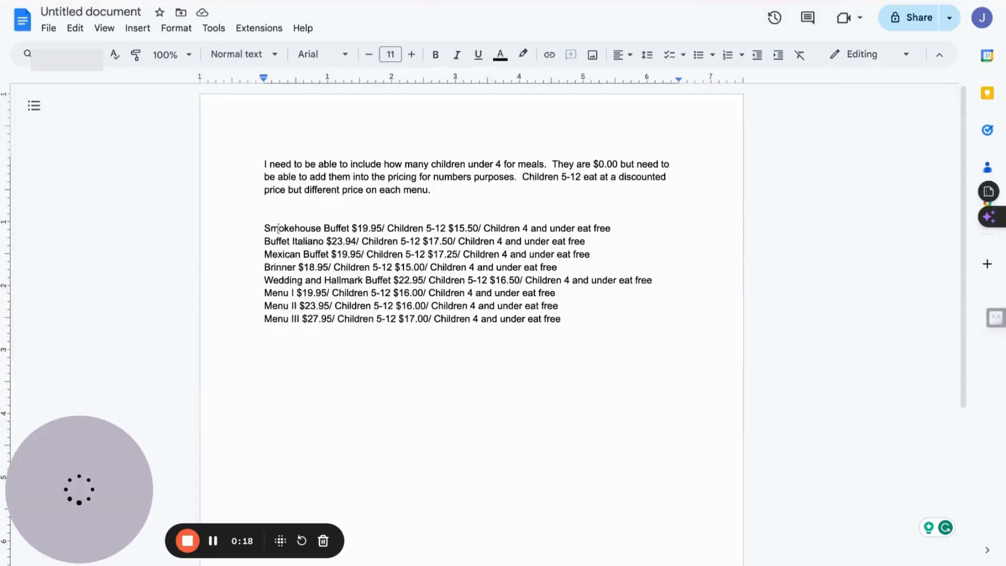
mouse_move(265, 227)
left_mouse_down()
mouse_move(615, 229)
mouse_move(556, 292)
mouse_move(567, 319)
left_mouse_up()
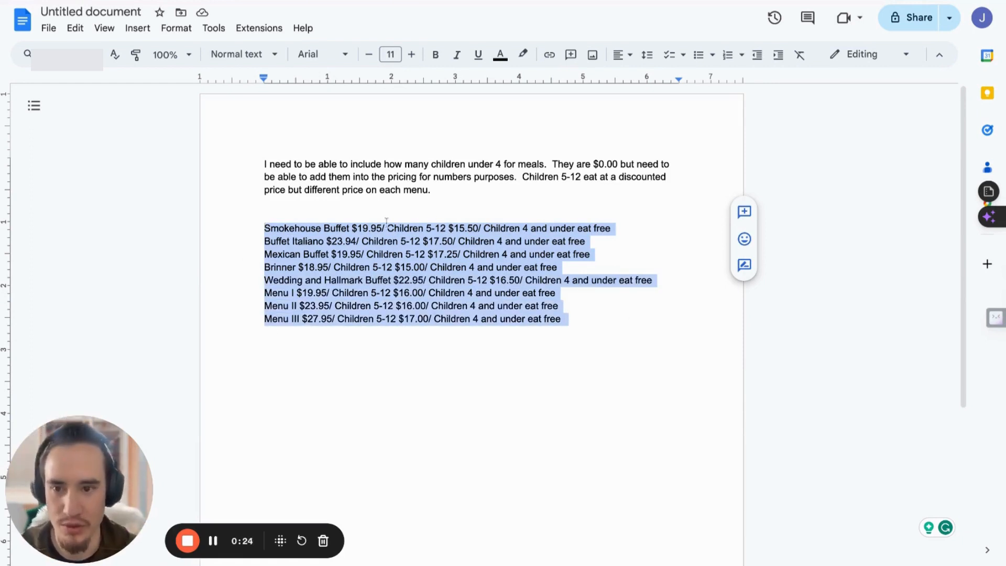
key("ctrl+shift+Tab")
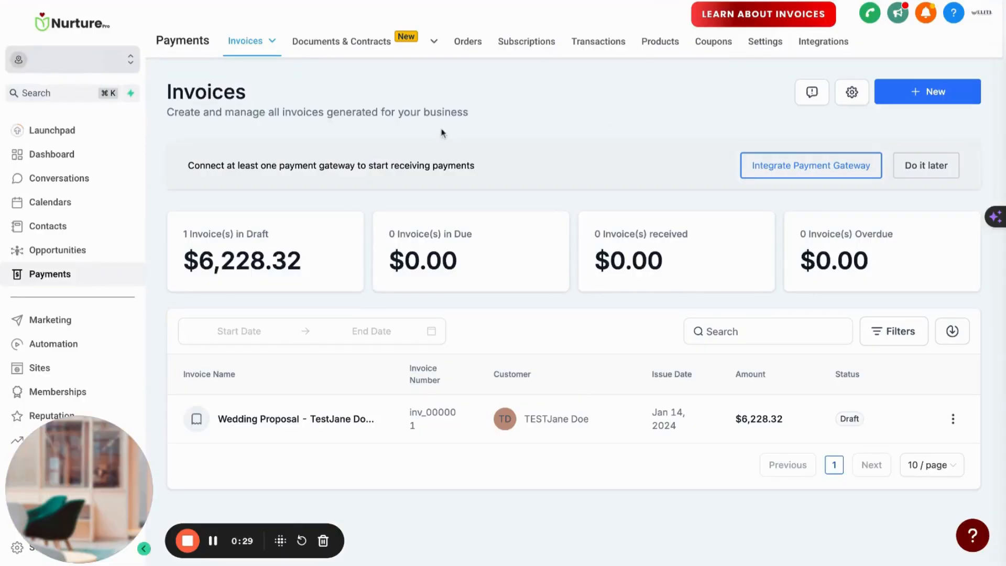
Open the product list and look through the existing buffet and menu products
left_click(669, 49)
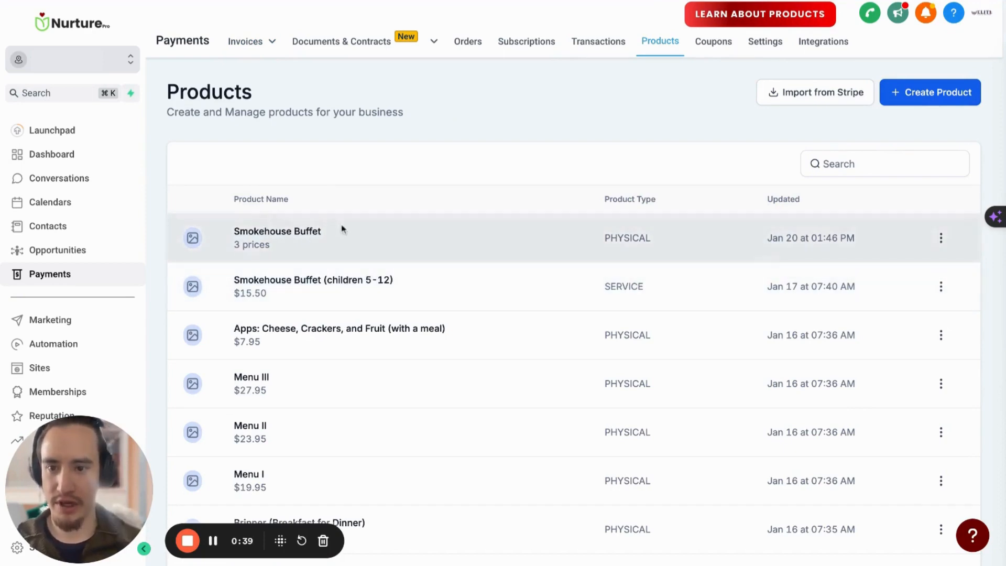
scroll(267, 244, "down", 4)
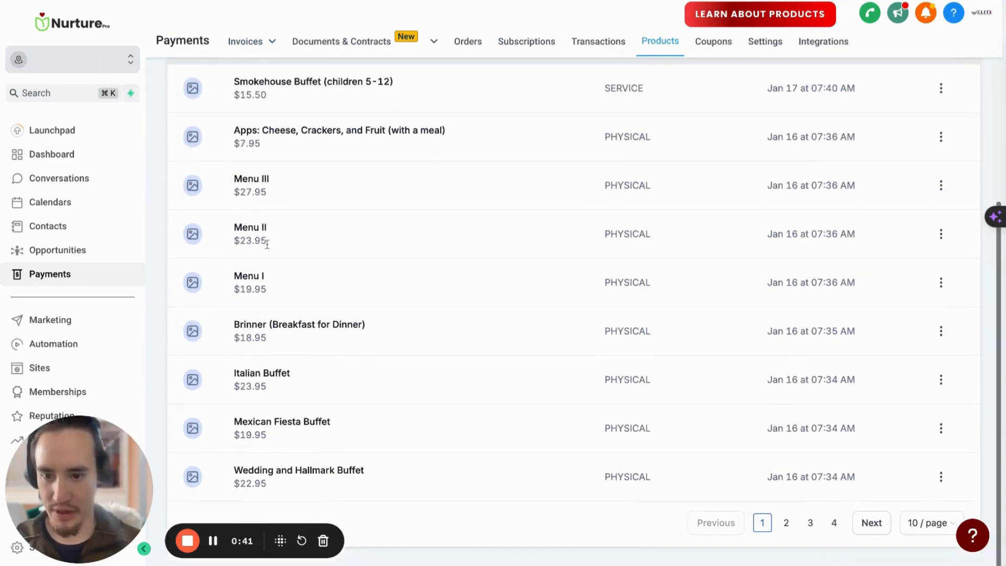
scroll(267, 244, "up", 2)
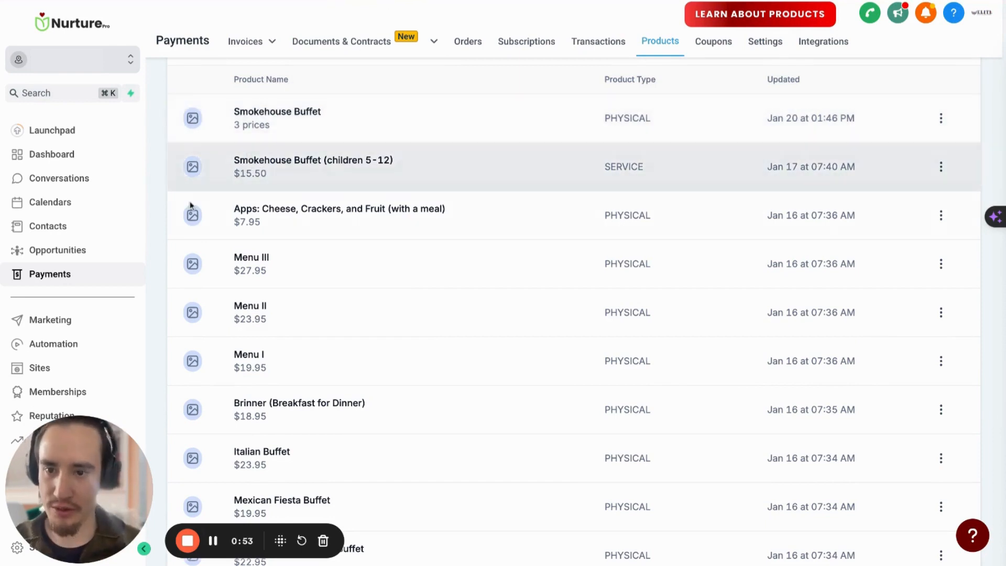
Open the Smokehouse Buffet (children 5-12) product, examine its description, product type and pricing, and return to the product list
triple_click(231, 160)
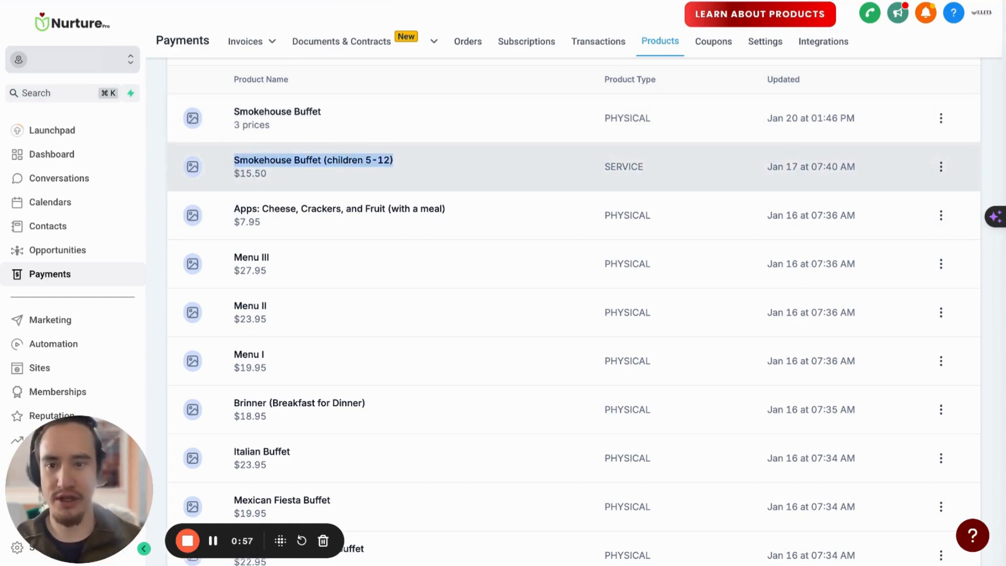
left_click(359, 167)
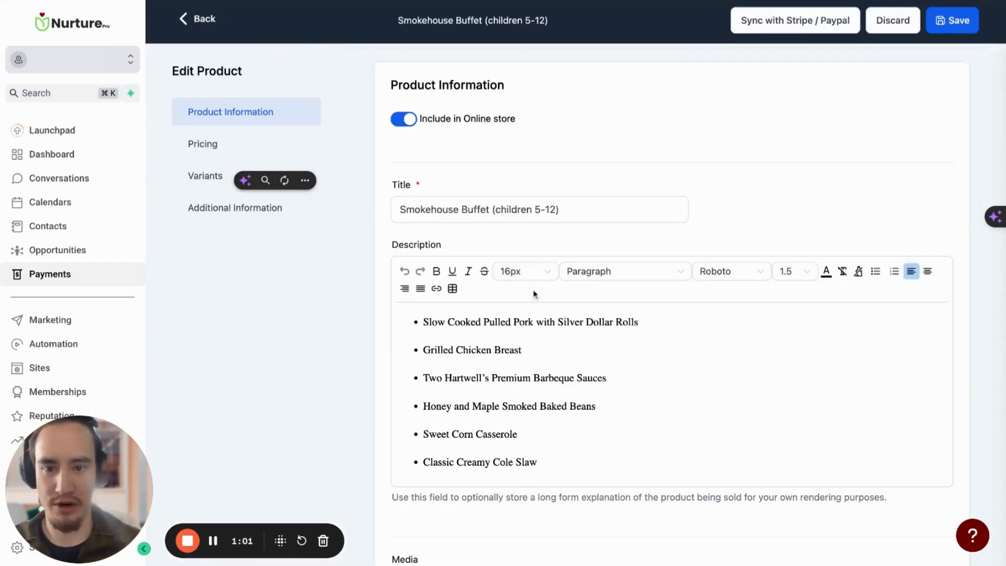
scroll(534, 293, "down", 9)
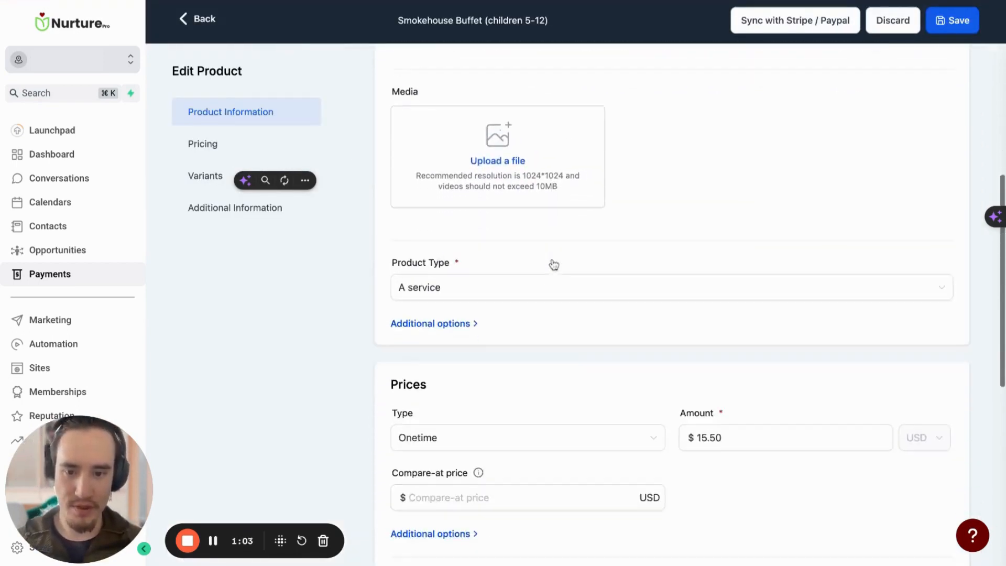
scroll(554, 264, "down", 3)
left_click(202, 19)
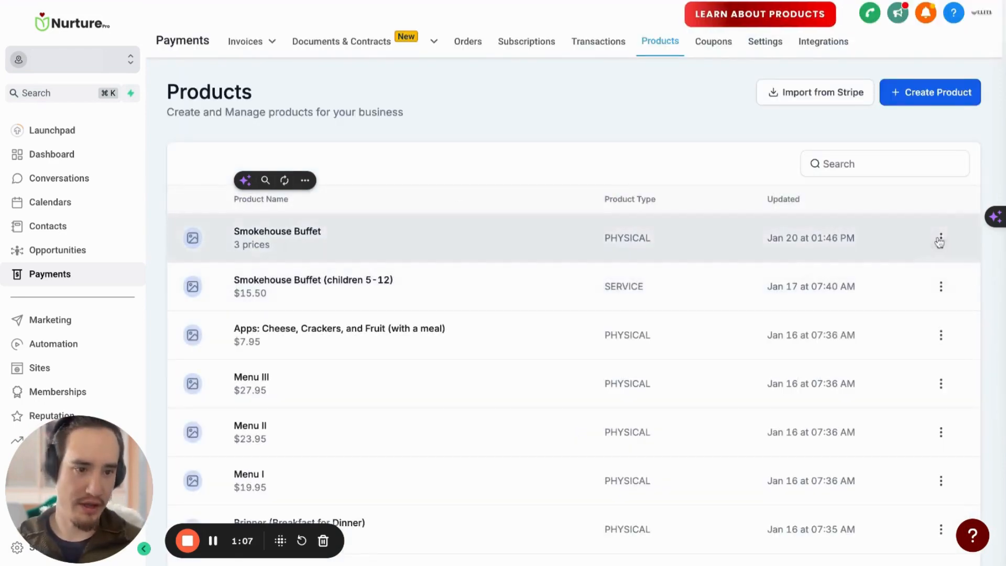
Open the Smokehouse Buffet product for editing and examine its bulleted description
left_click(940, 240)
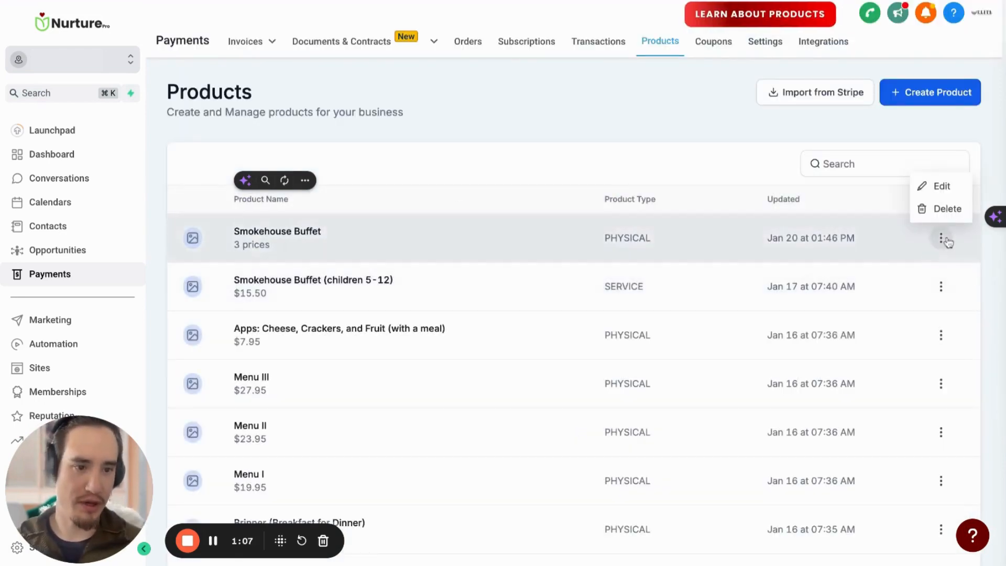
left_click(927, 187)
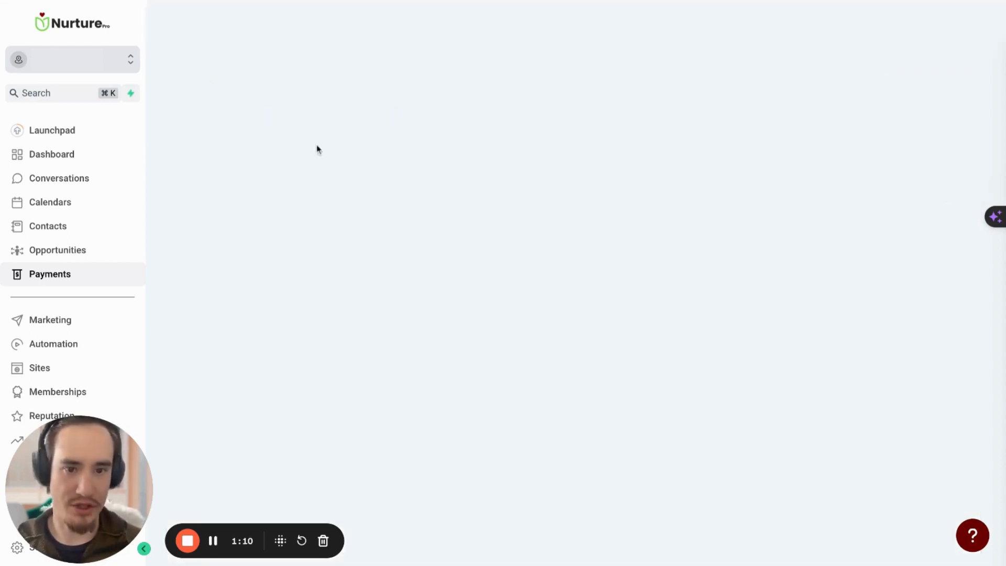
scroll(447, 197, "down", 3)
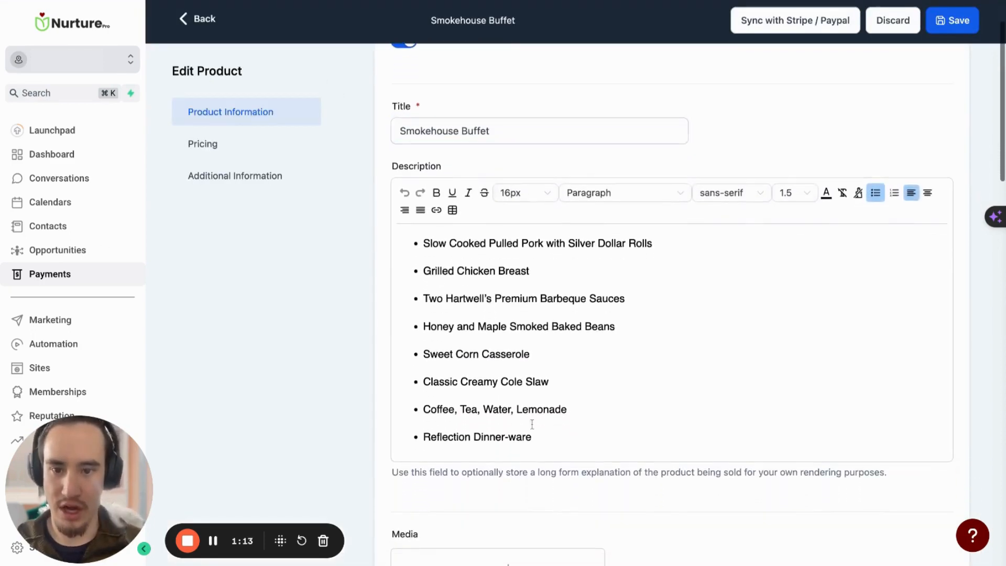
key("super+a")
scroll(471, 309, "up", 3)
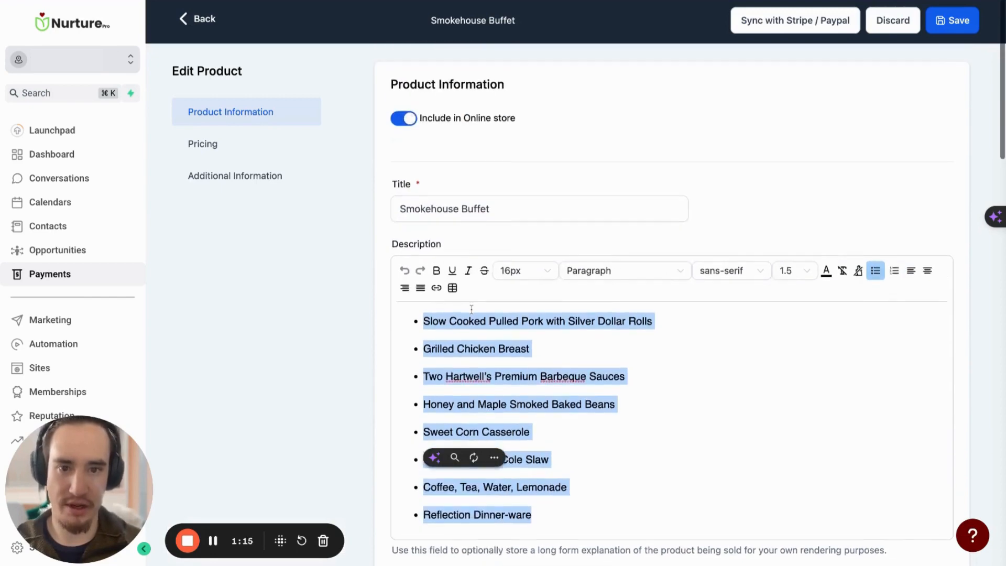
scroll(433, 148, "down", 10)
scroll(433, 148, "up", 8)
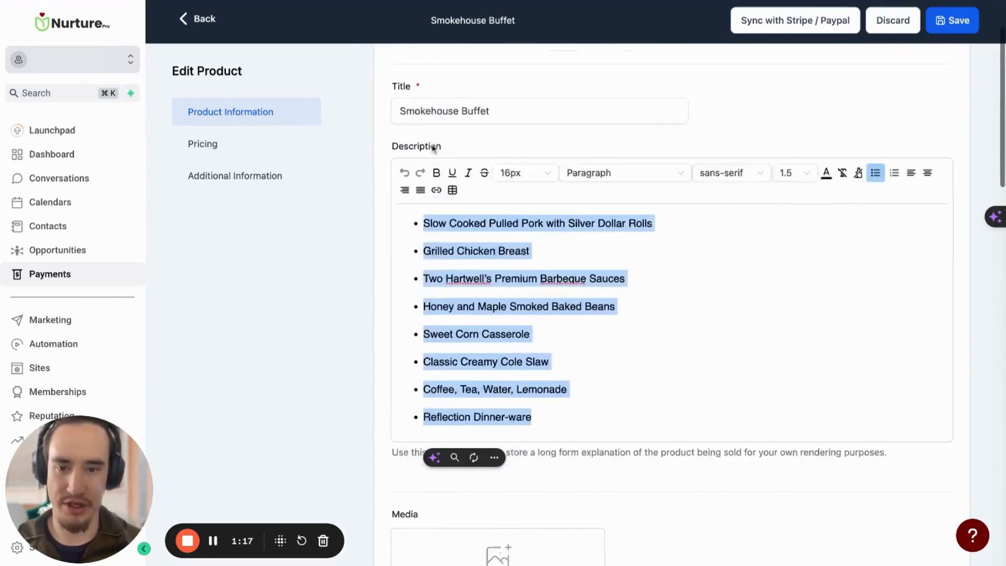
scroll(433, 148, "up", 3)
Check the Smokehouse Buffet title and the note under its description field, and return to the product list
left_click(534, 207)
left_click_drag(505, 207, 386, 206)
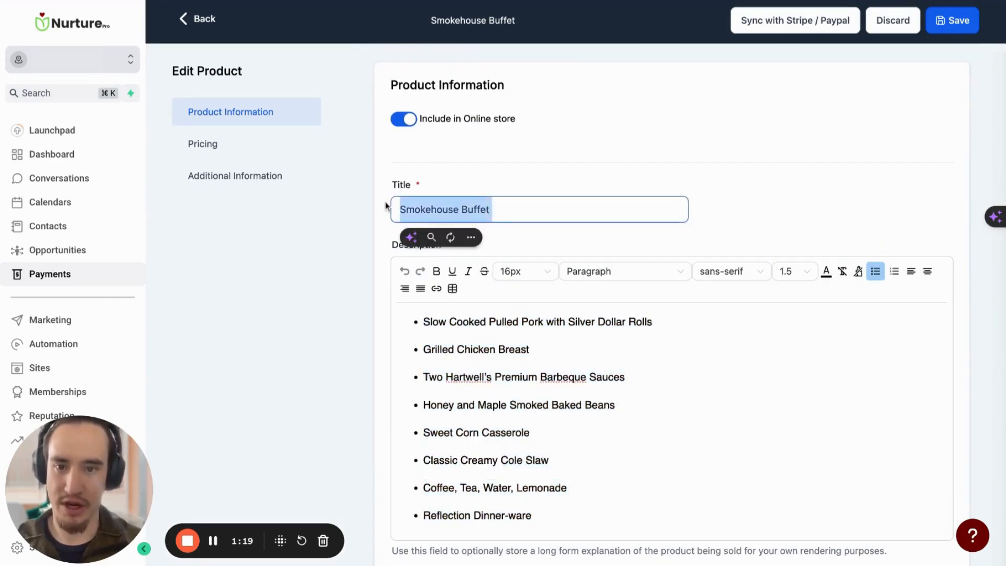
scroll(387, 206, "down", 2)
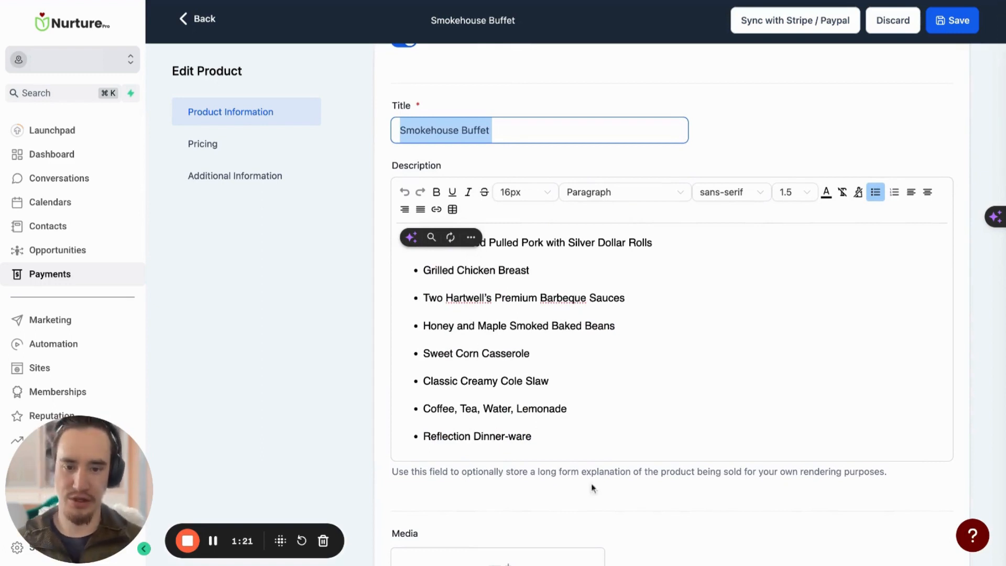
left_click(395, 476)
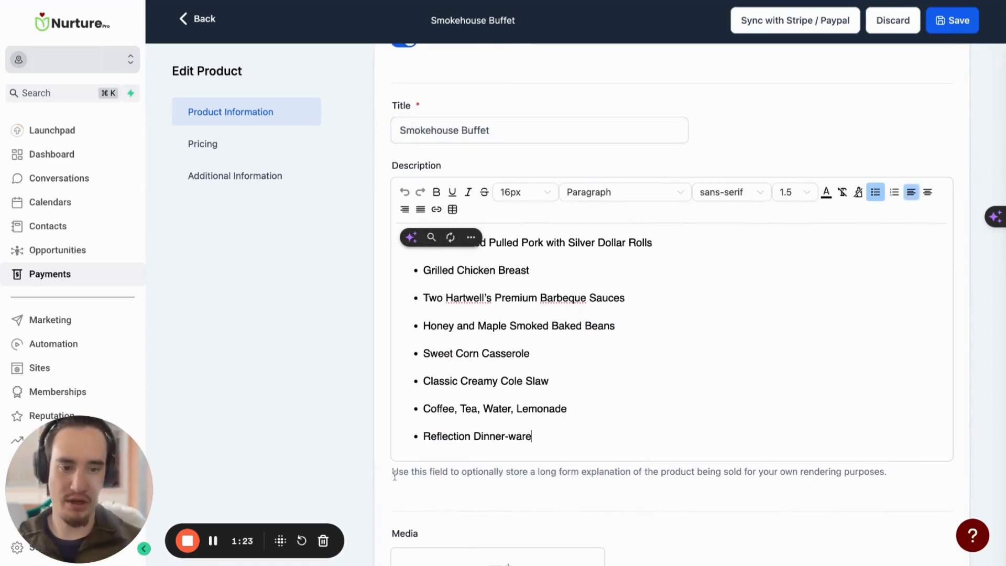
left_click_drag(887, 471, 392, 472)
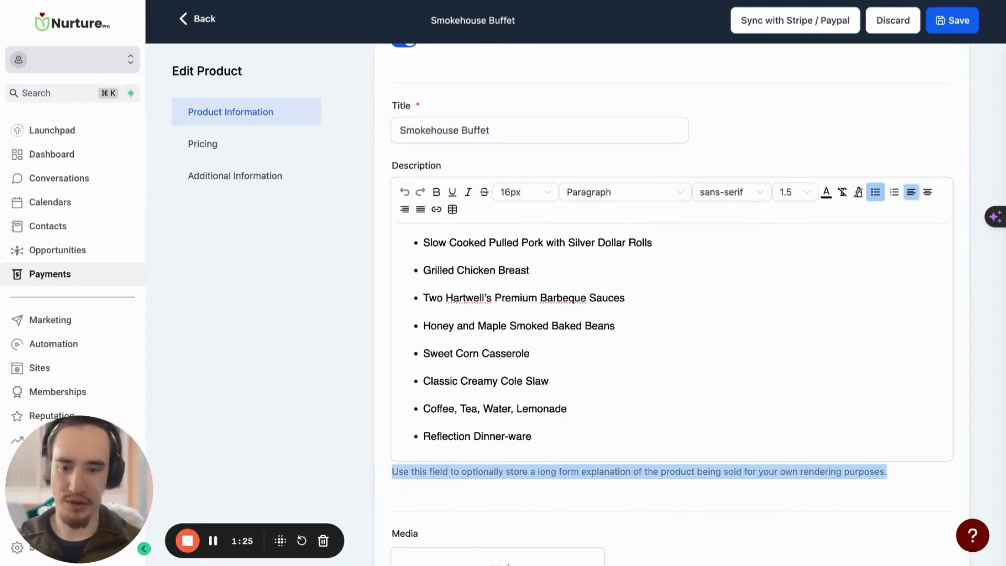
left_click(507, 126)
scroll(499, 126, "up", 2)
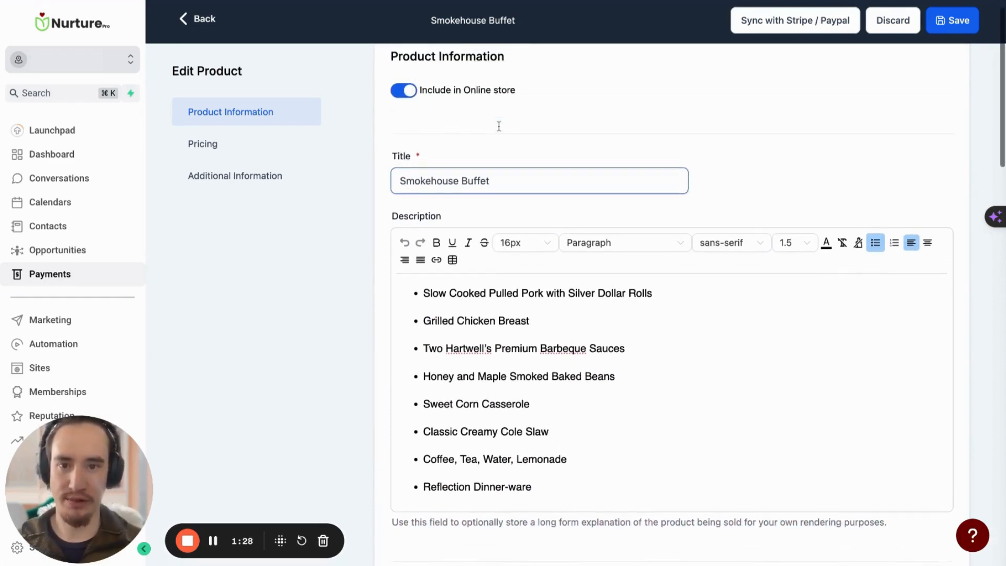
left_click(199, 19)
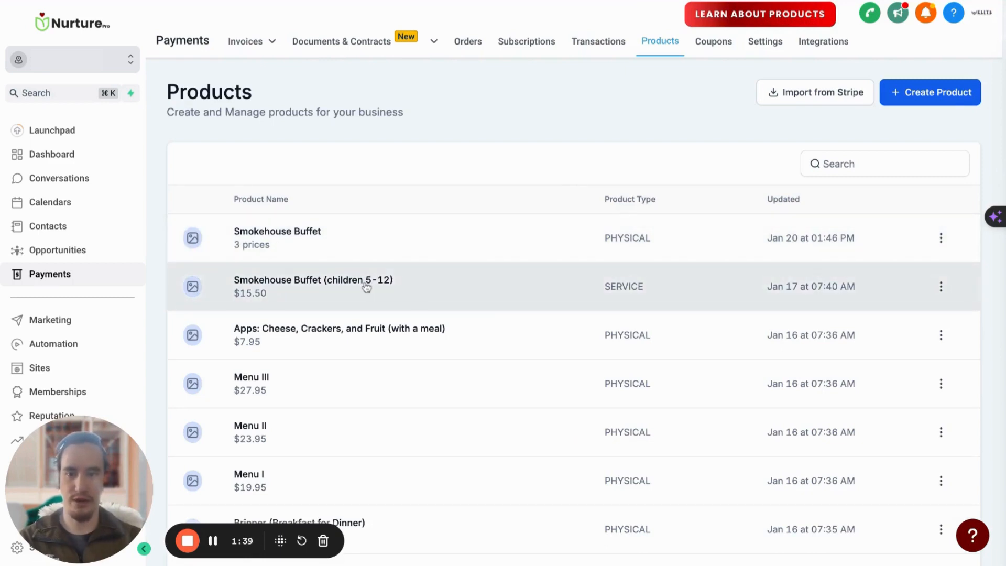
Create a new product titled "Smokehouse Buffet (Children 4 and Under)"
left_click(920, 93)
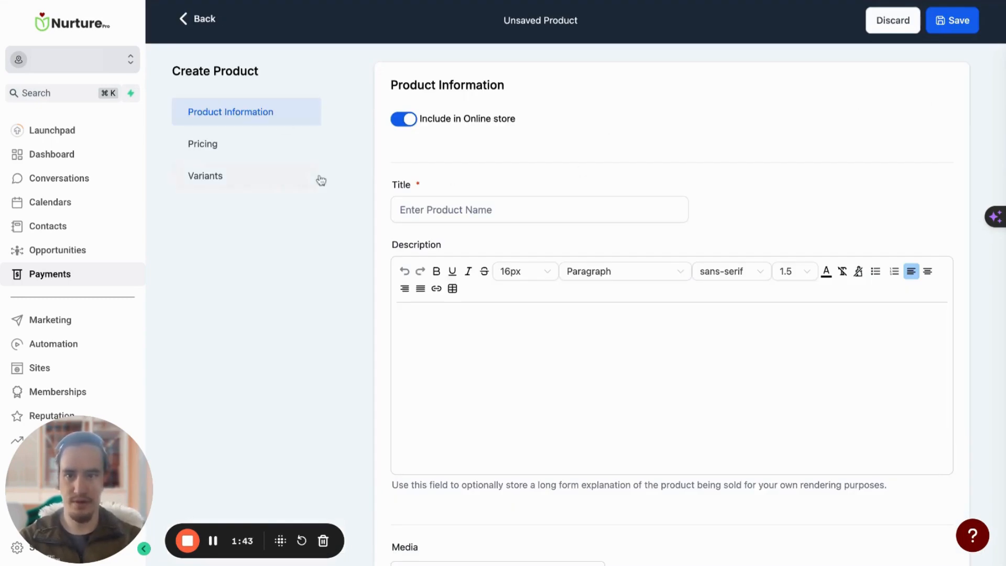
left_click(439, 212)
type("Smokeh")
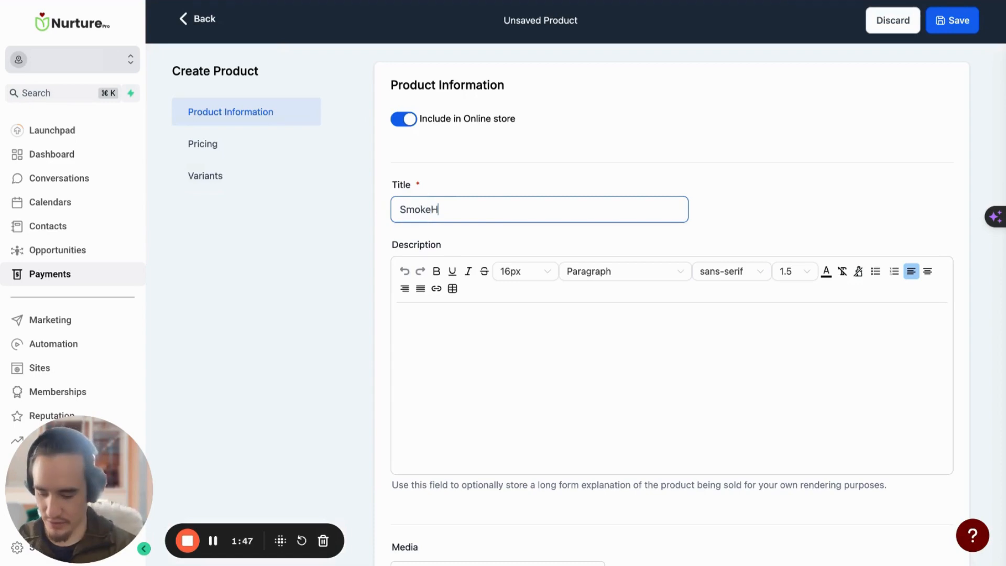
type("ouse Buffet (Children 4 and Under")
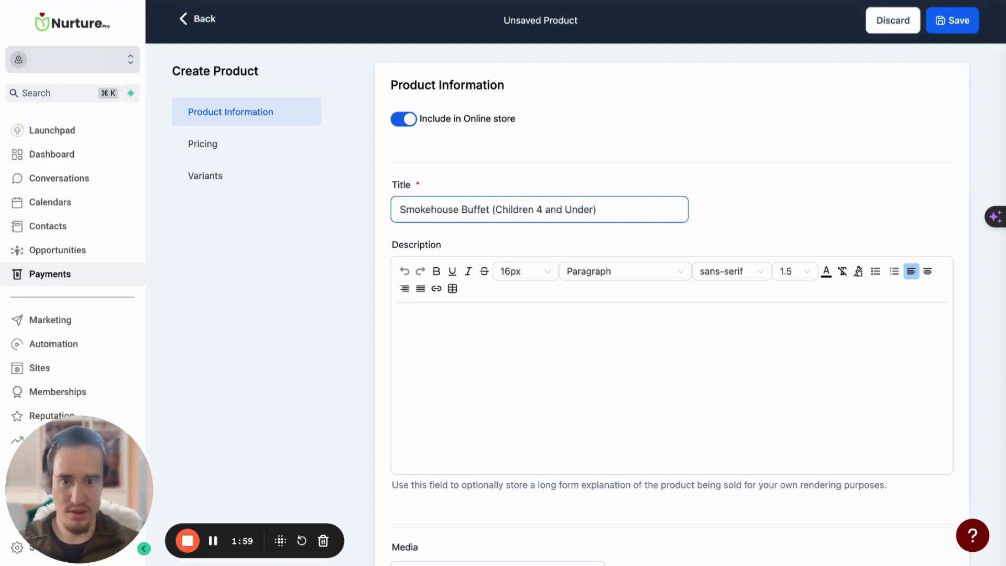
Copy the full bulleted description of the existing Smokehouse Buffet product into the new product's description
scroll(521, 288, "down", 1)
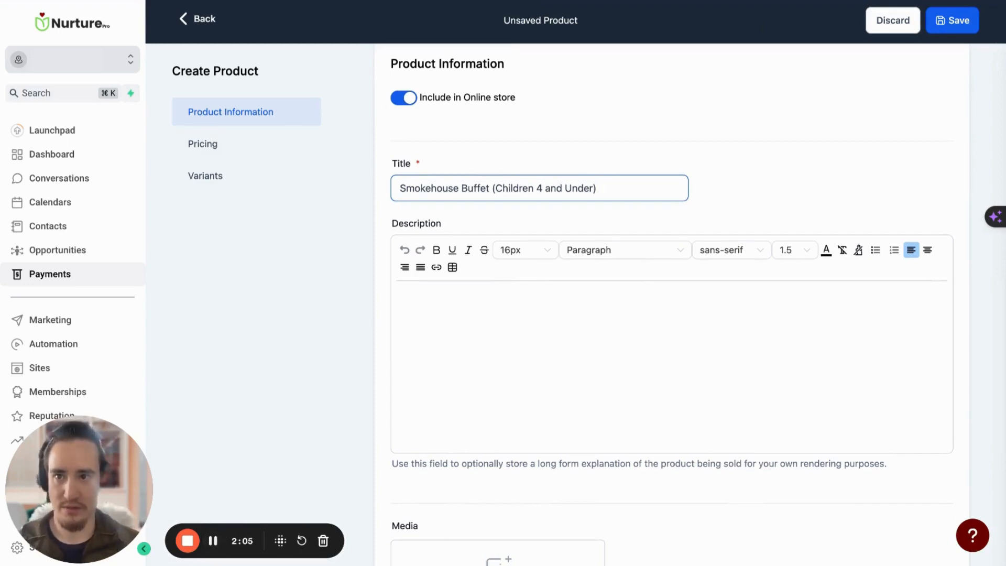
key("ctrl+Tab")
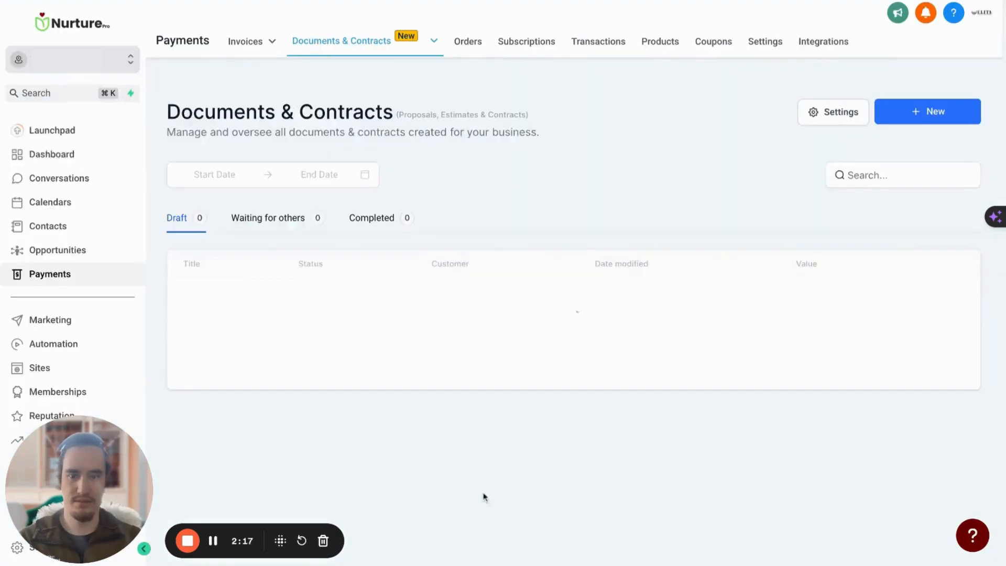
left_click(663, 40)
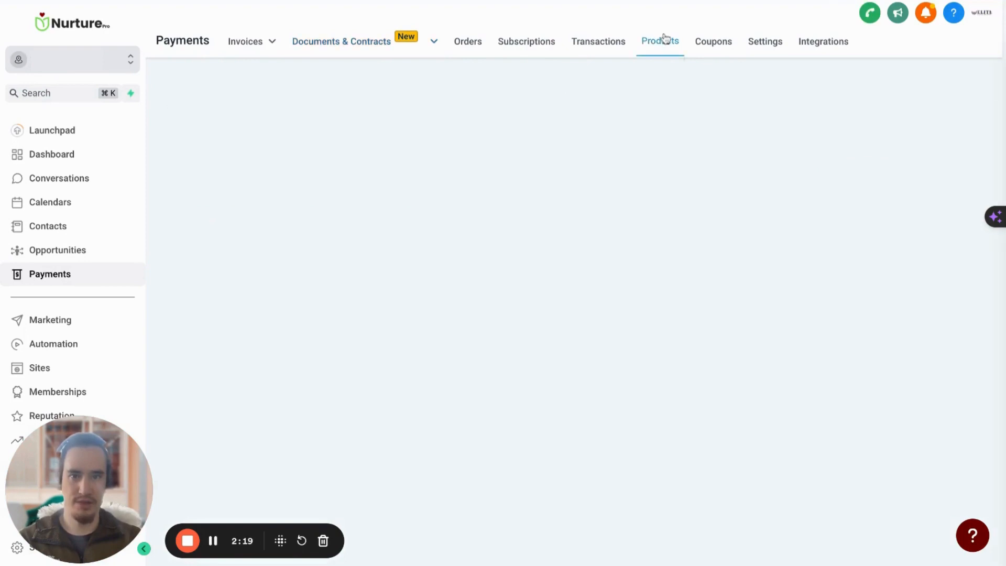
left_click(296, 232)
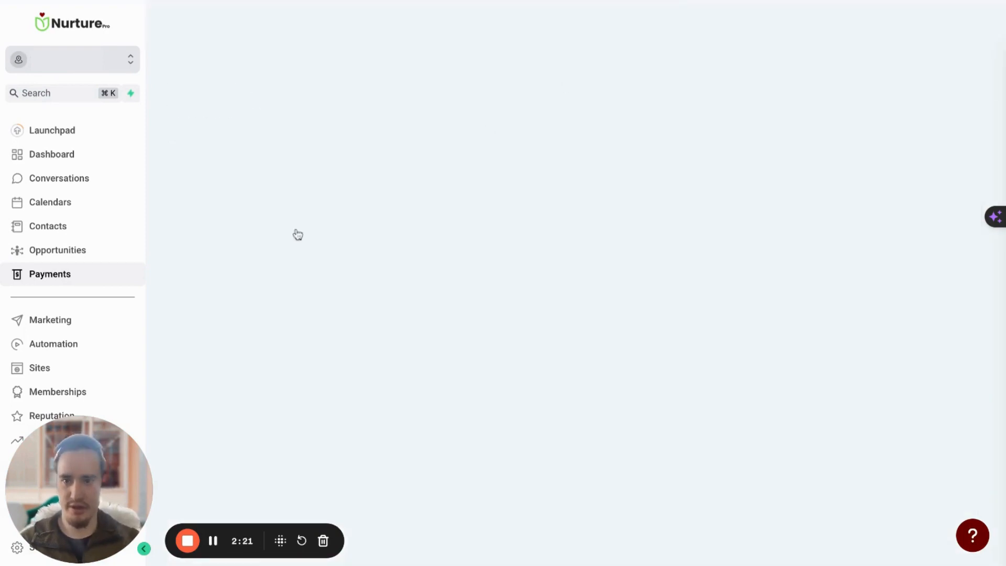
scroll(503, 340, "down", 2)
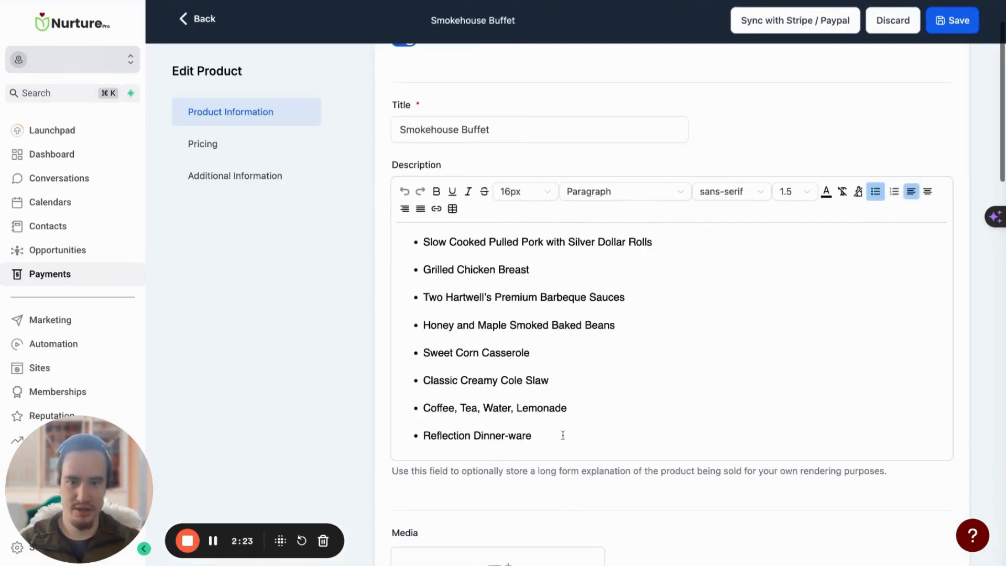
left_click_drag(562, 435, 350, 242)
key("super+c")
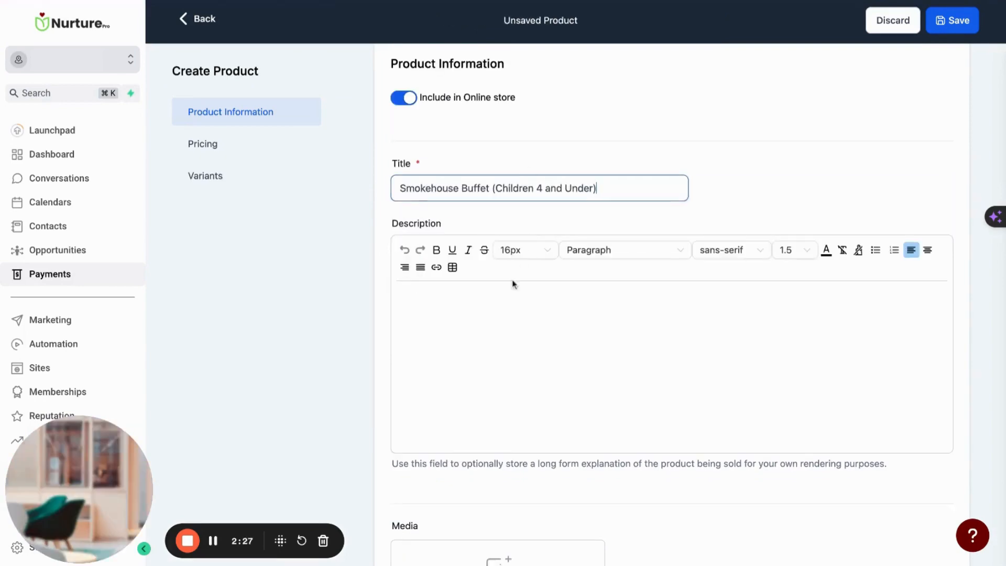
left_click(501, 332)
key("super+v")
Set the new product's type to Physical goods
scroll(501, 332, "down", 3)
scroll(501, 332, "down", 5)
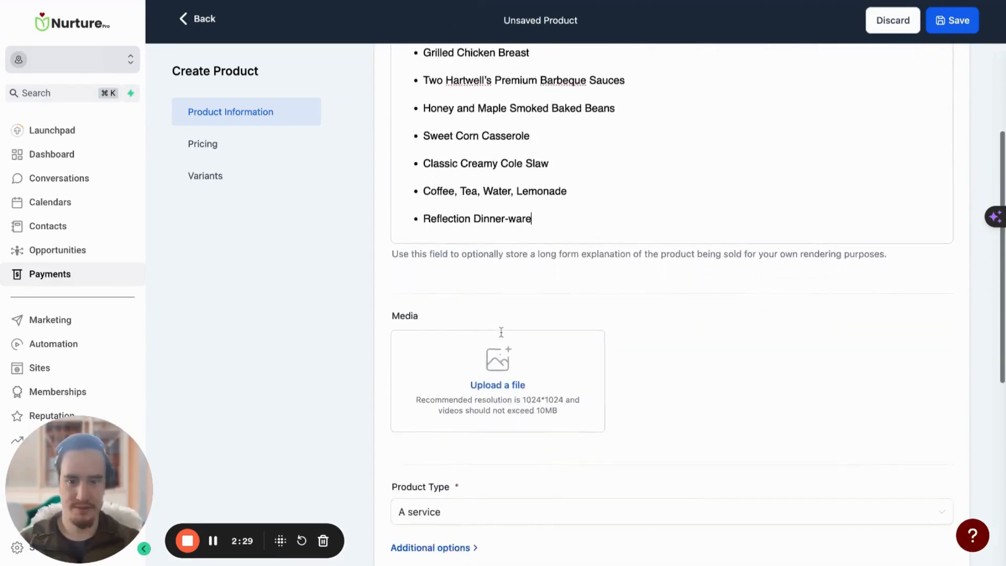
left_click(461, 338)
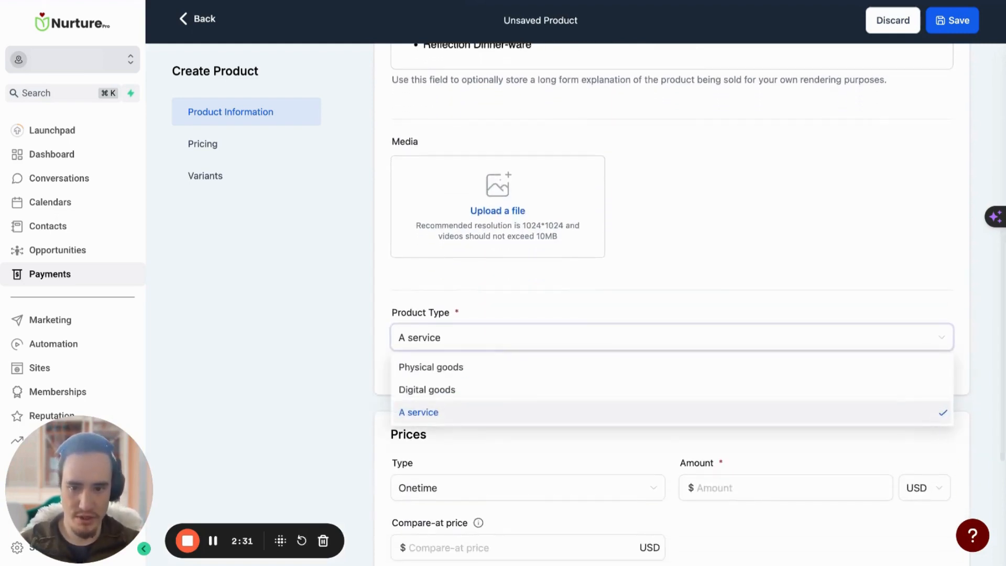
left_click(464, 368)
scroll(465, 381, "down", 1)
scroll(466, 381, "down", 1)
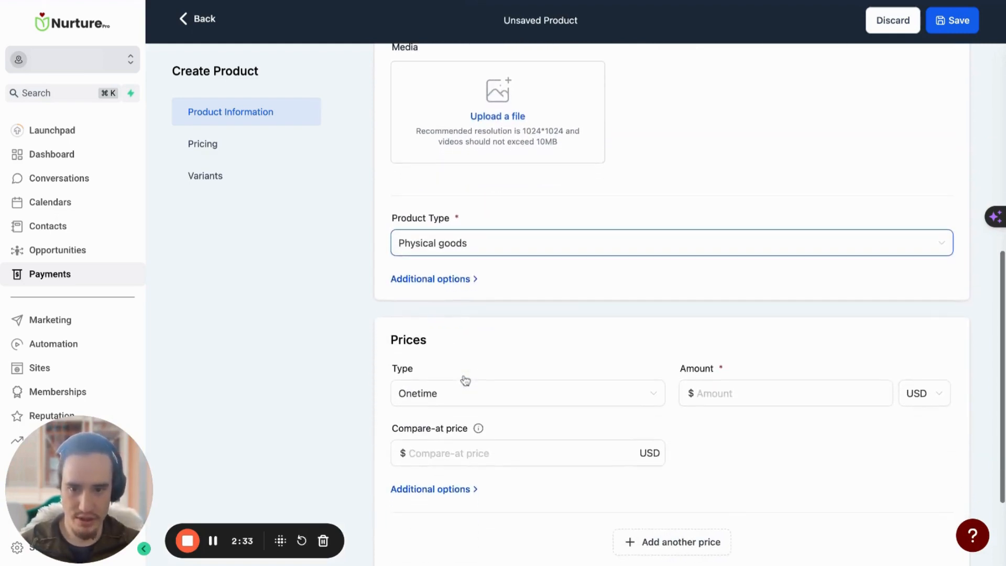
scroll(522, 264, "down", 1)
scroll(522, 263, "down", 2)
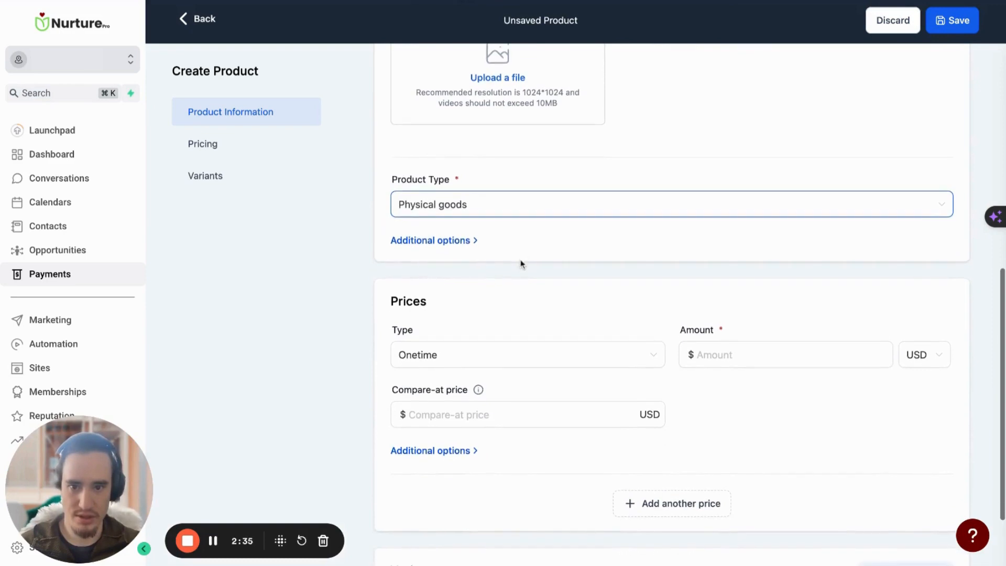
Set the new product's one-time price amount to $0.01 in USD
left_click(761, 294)
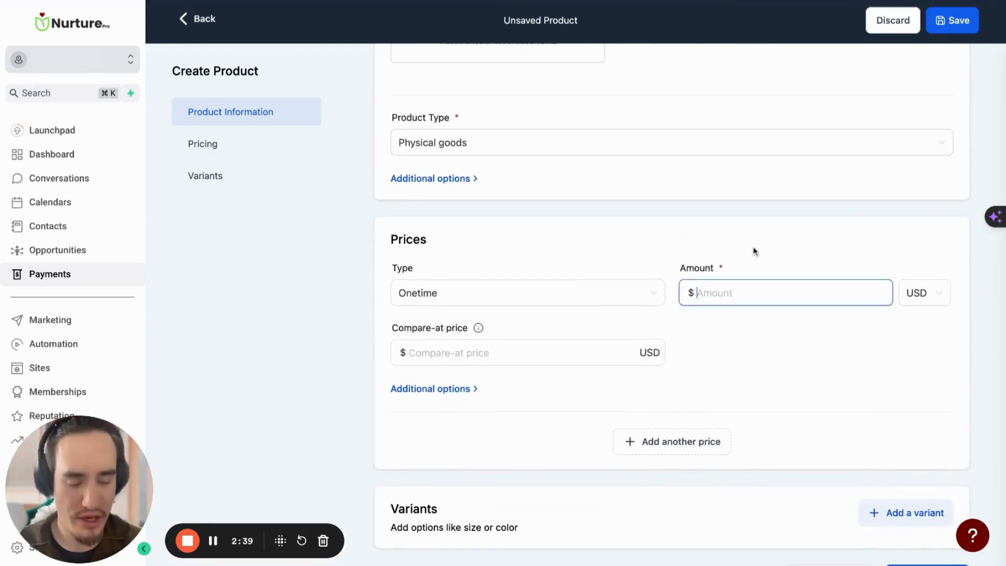
type("-")
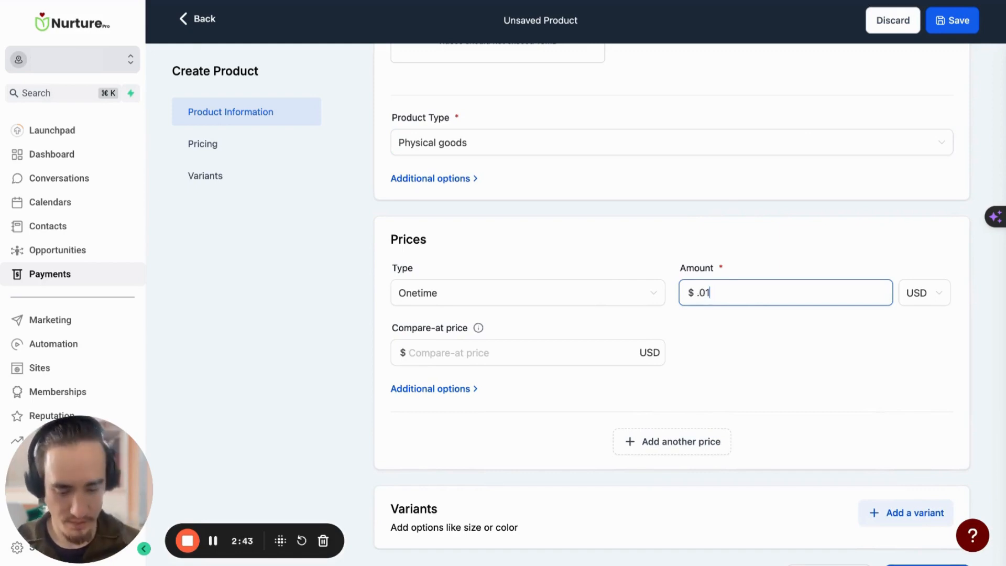
left_click(741, 219)
scroll(568, 303, "down", 1)
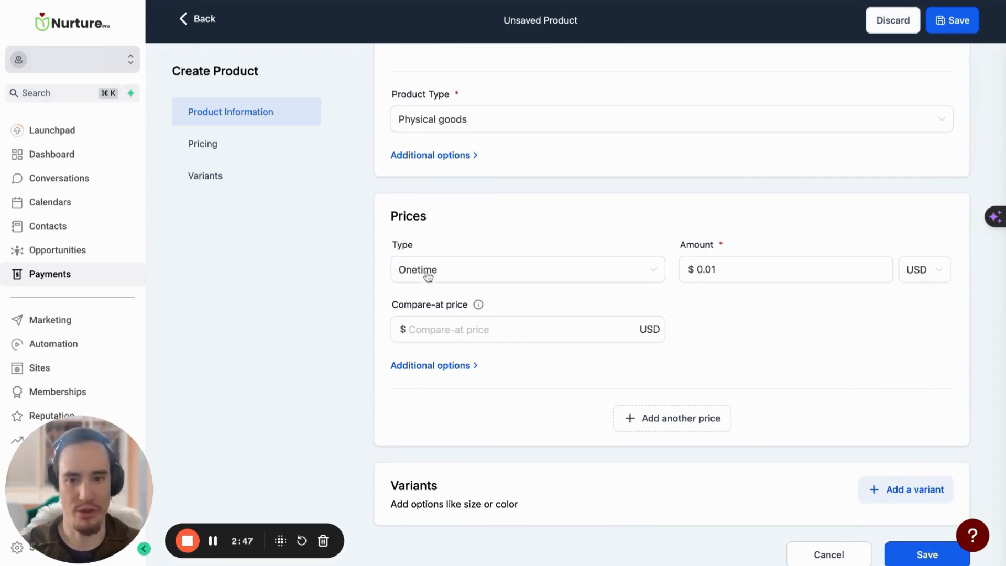
scroll(407, 375, "down", 1)
left_click(460, 318)
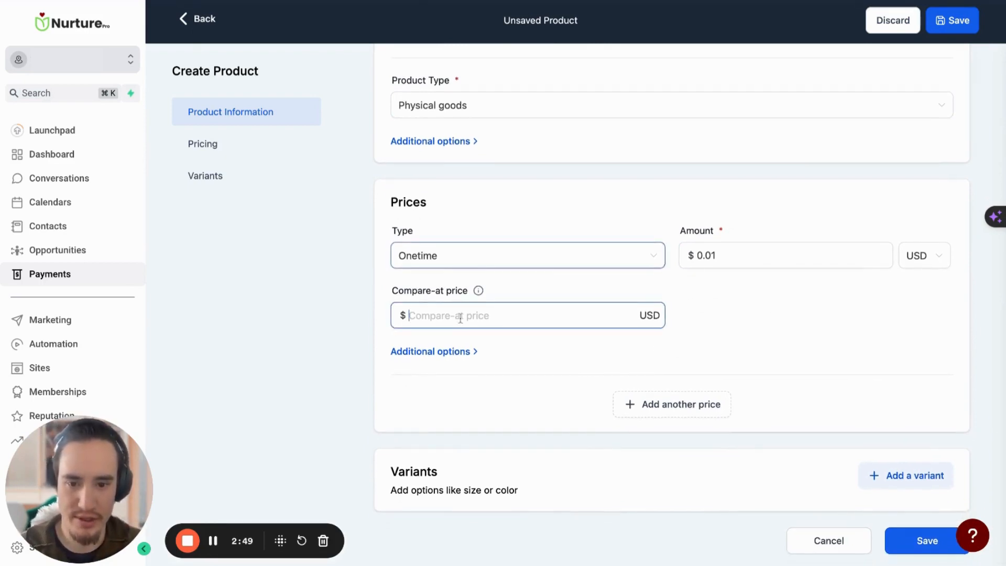
Review the title, description and pricing of the new product, and save it
scroll(528, 374, "up", 3)
scroll(528, 373, "up", 1)
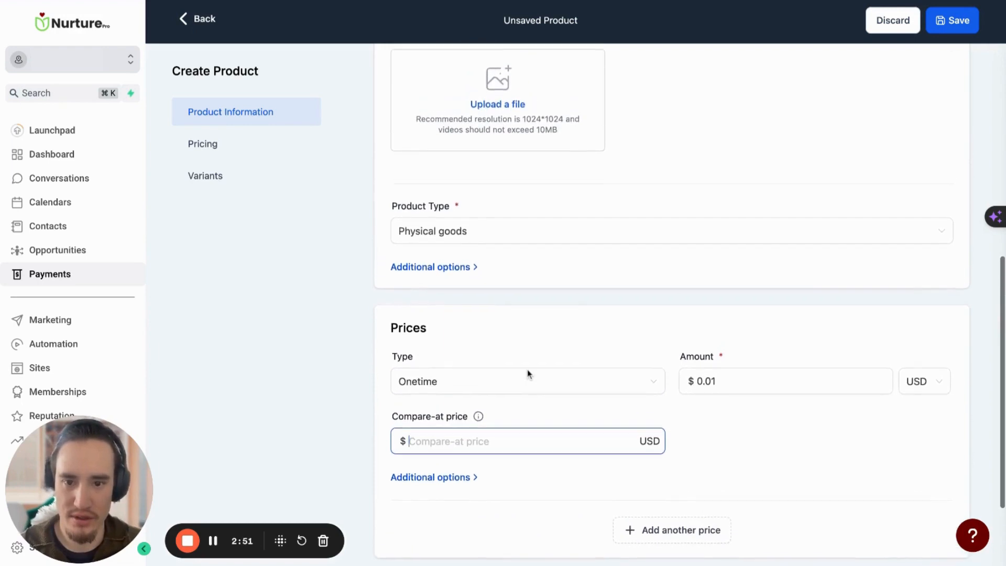
scroll(530, 372, "down", 2)
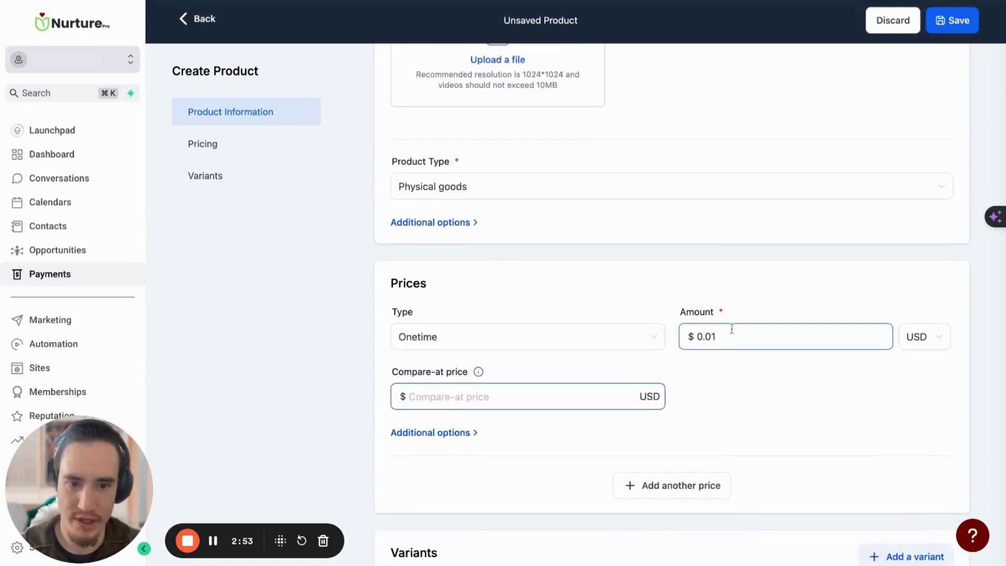
scroll(730, 330, "up", 3)
scroll(447, 275, "up", 15)
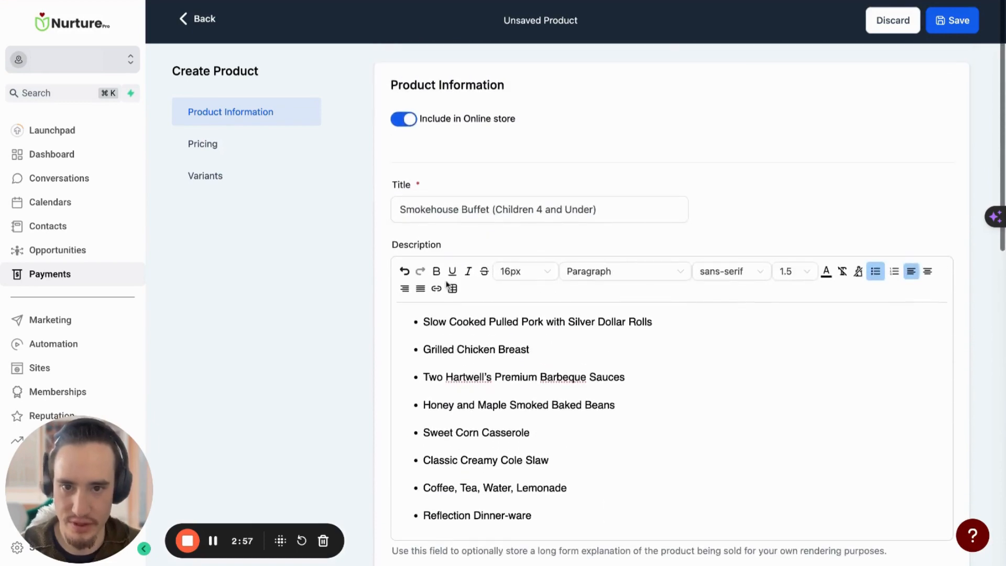
left_click(198, 152)
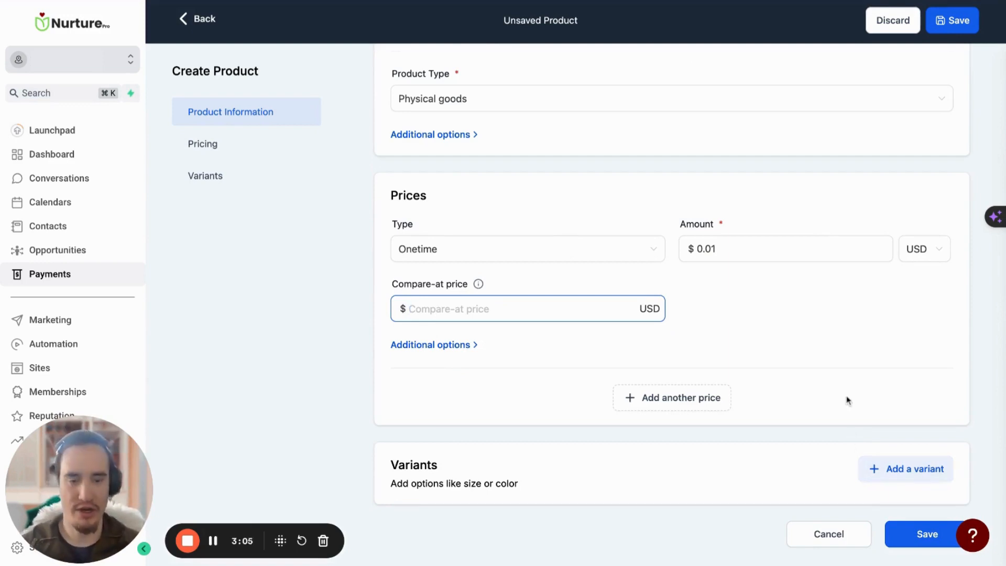
left_click(908, 542)
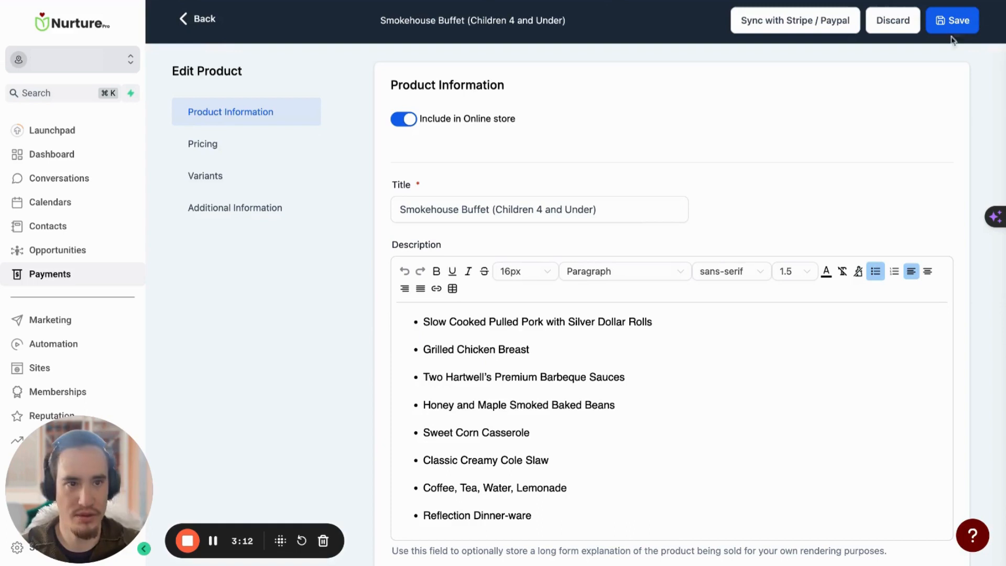
Go back to the product list, leaving both the new product and the existing Smokehouse Buffet product
left_click(205, 18)
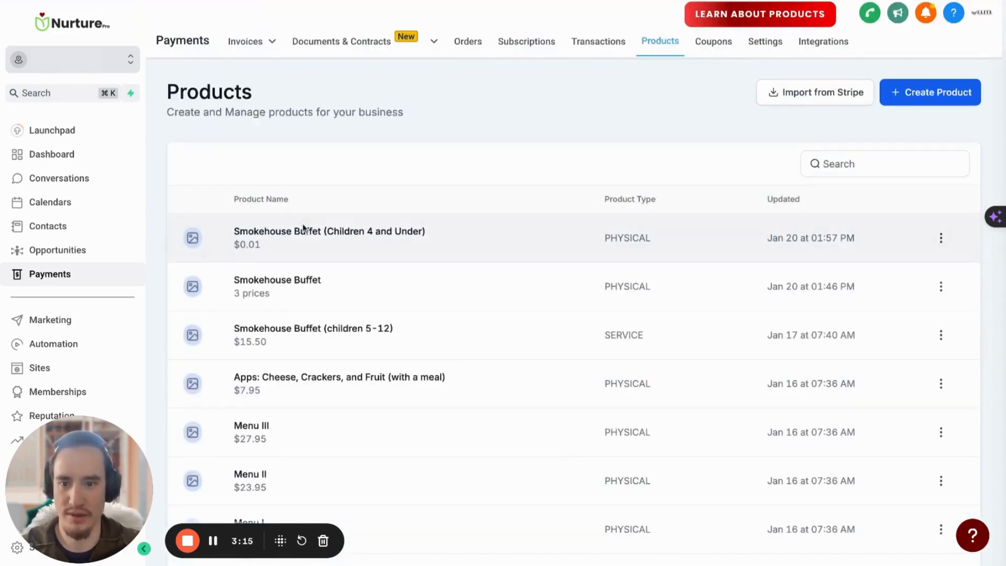
scroll(367, 224, "down", 1)
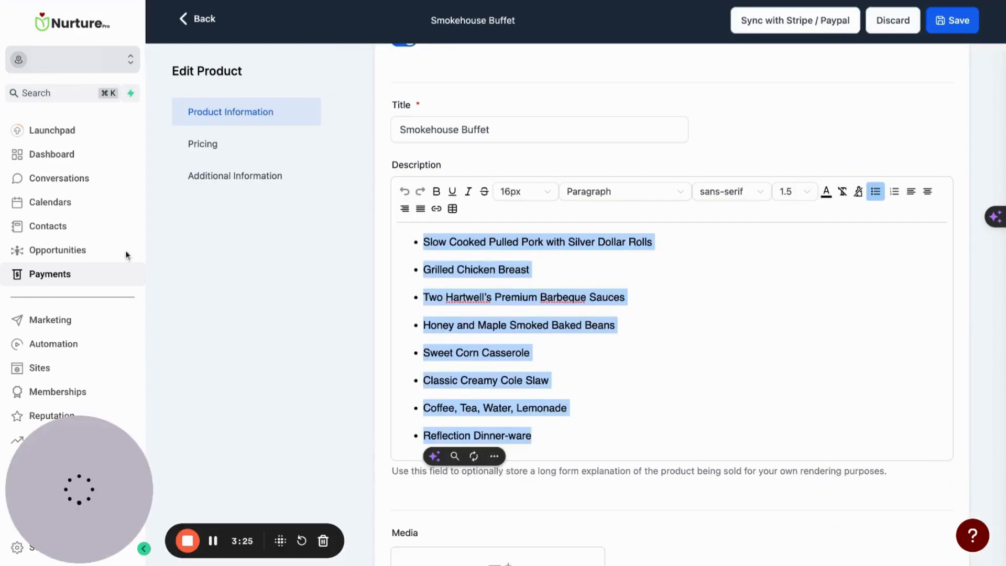
left_click(54, 281)
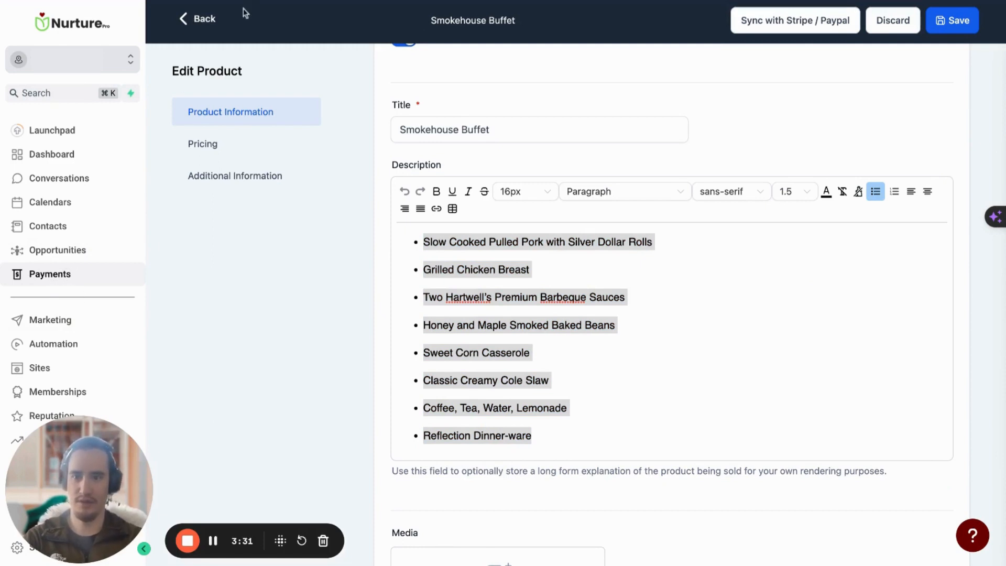
left_click(204, 18)
Open "Wedding Proposal - Template" from the documents and contracts templates and create a document from it
mouse_move(309, 42)
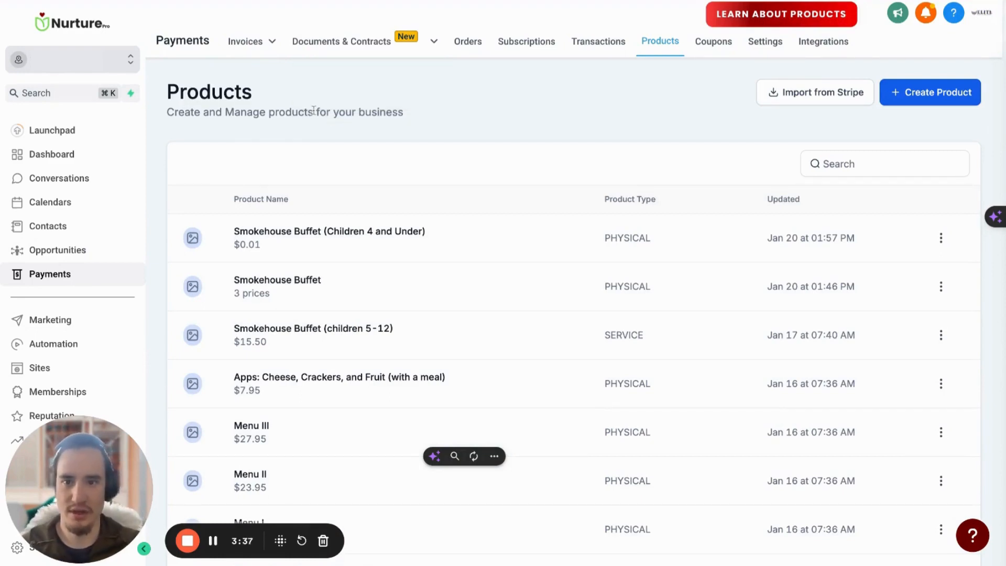
mouse_move(321, 69)
left_click(337, 92)
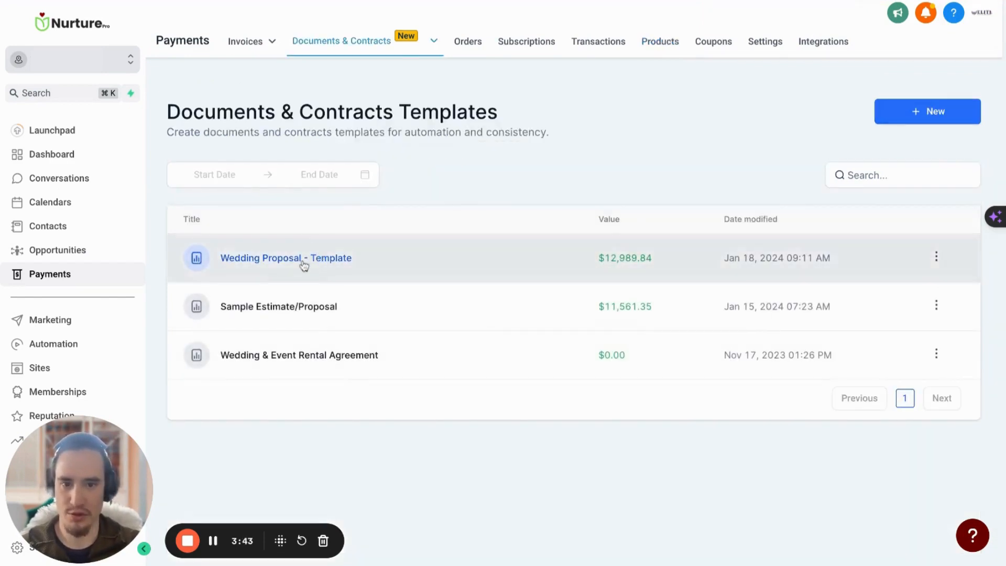
left_click(303, 262)
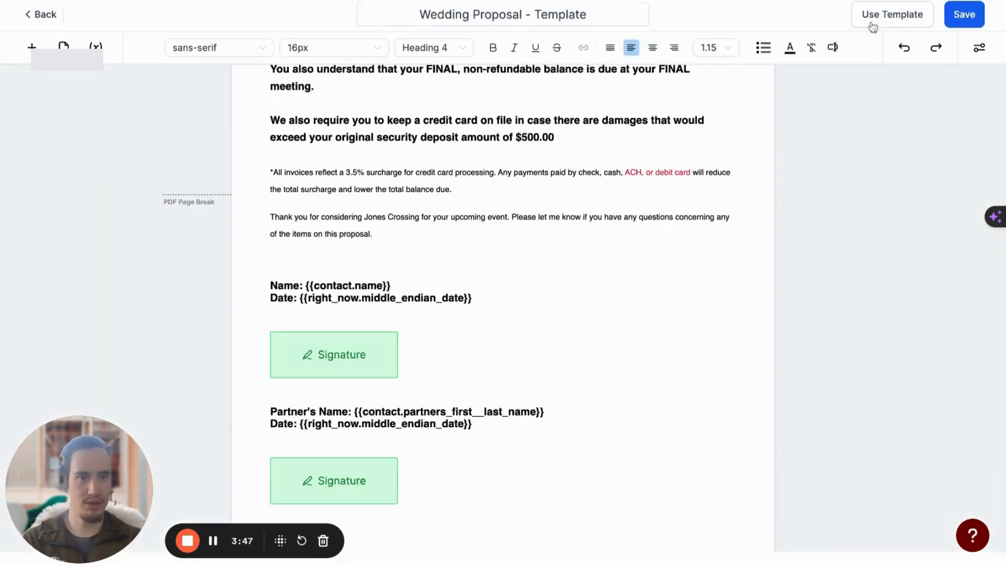
left_click(878, 21)
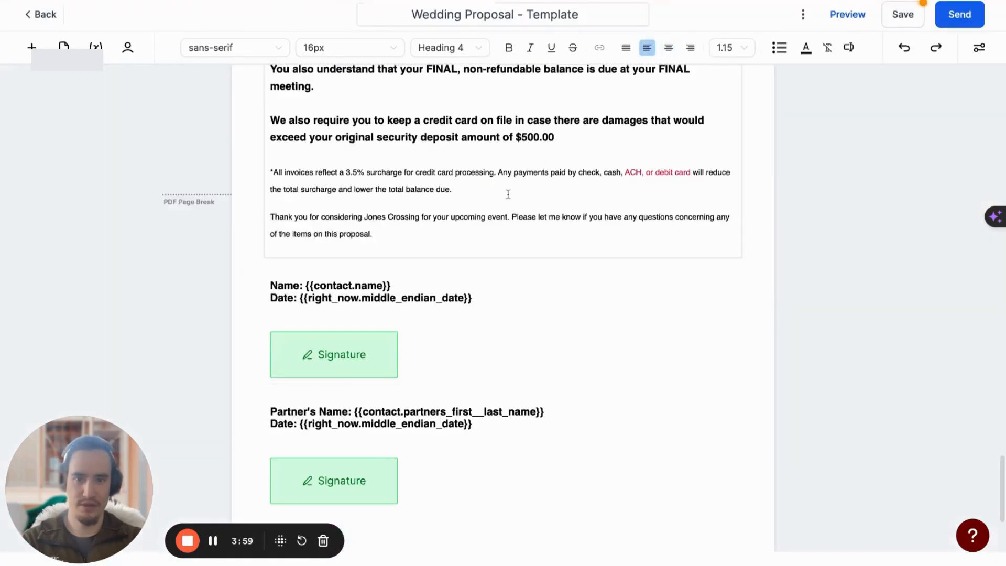
Rename the document to "Wedding Proposal - Template - Test"
scroll(508, 195, "up", 3)
scroll(507, 195, "up", 15)
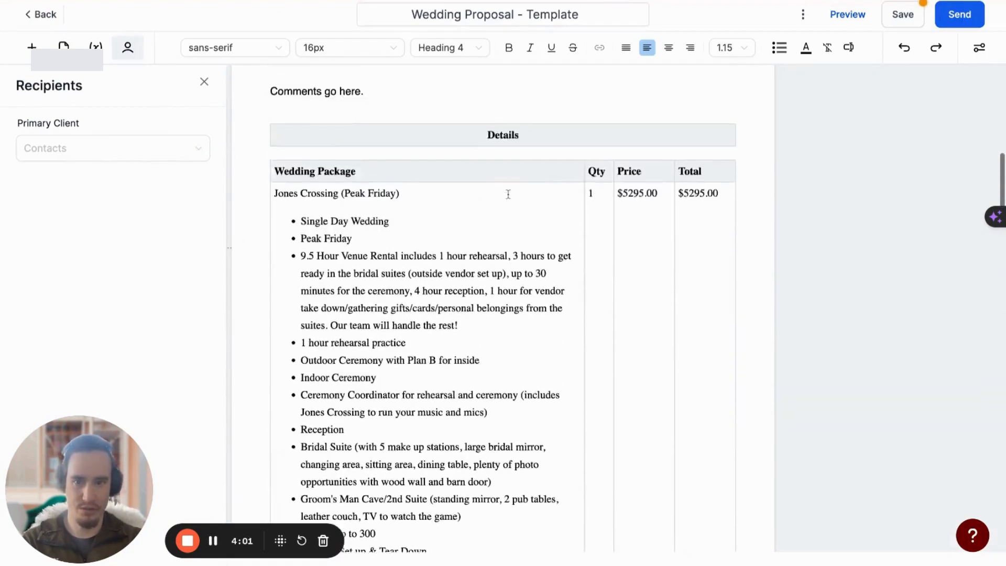
scroll(507, 194, "up", 3)
scroll(537, 74, "down", 7)
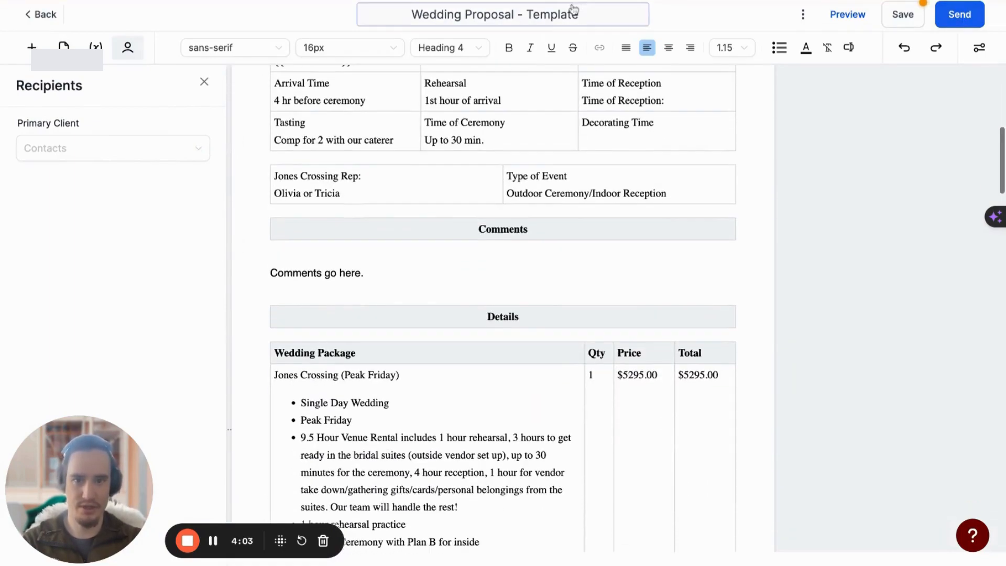
left_click(587, 19)
type("- Test")
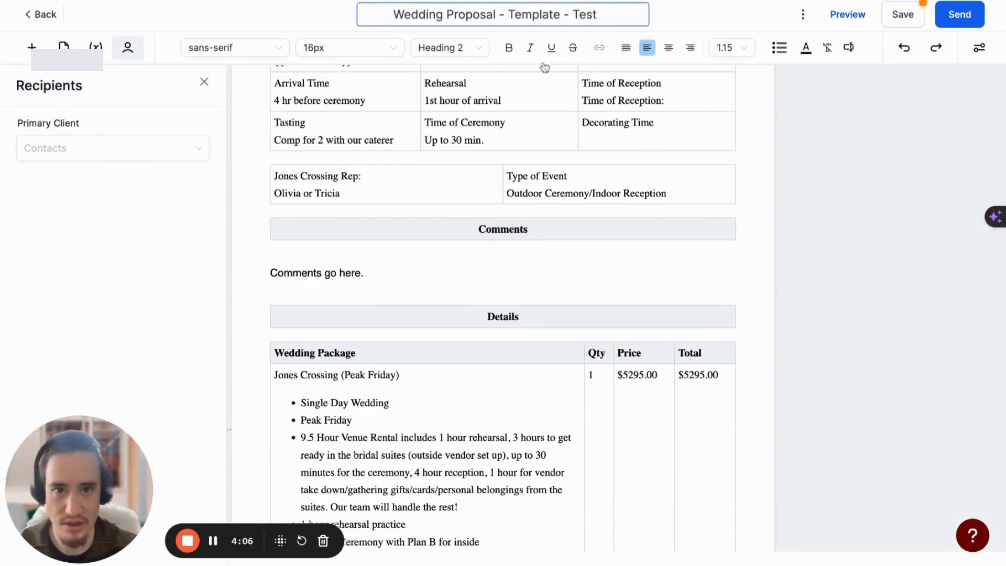
scroll(545, 67, "down", 2)
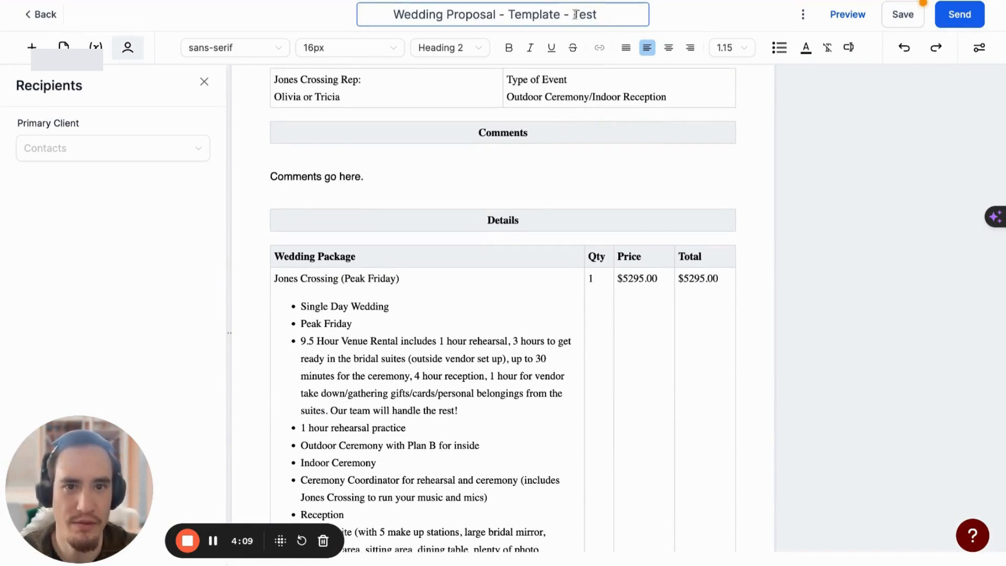
left_click_drag(573, 15, 615, 14)
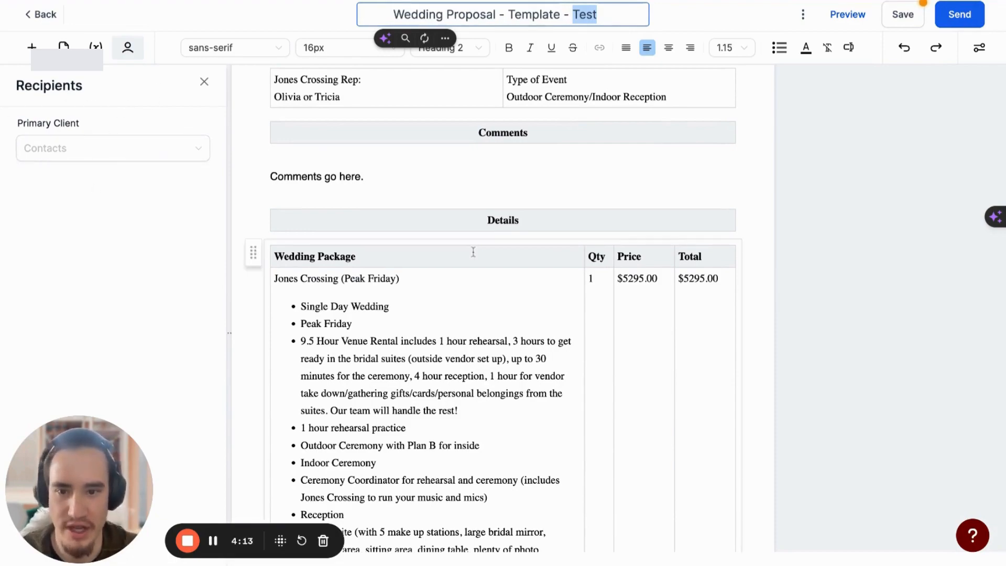
Add the product "Smokehouse Buffet (Children 4 and Under)" at its 0.01 price to the proposal's item table
scroll(473, 252, "down", 1)
scroll(473, 252, "down", 15)
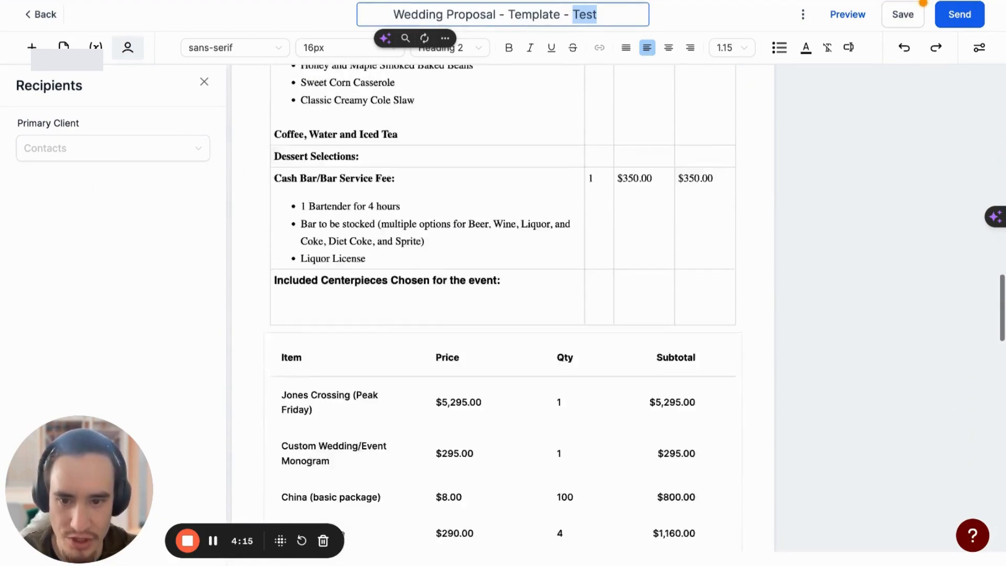
scroll(473, 252, "down", 1)
left_click(508, 219)
scroll(507, 219, "down", 5)
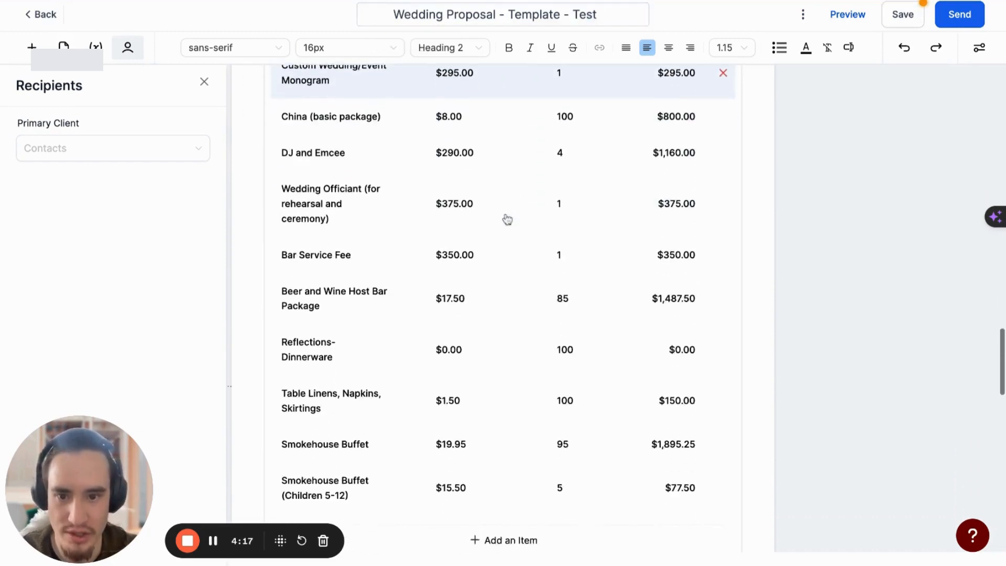
scroll(507, 219, "down", 1)
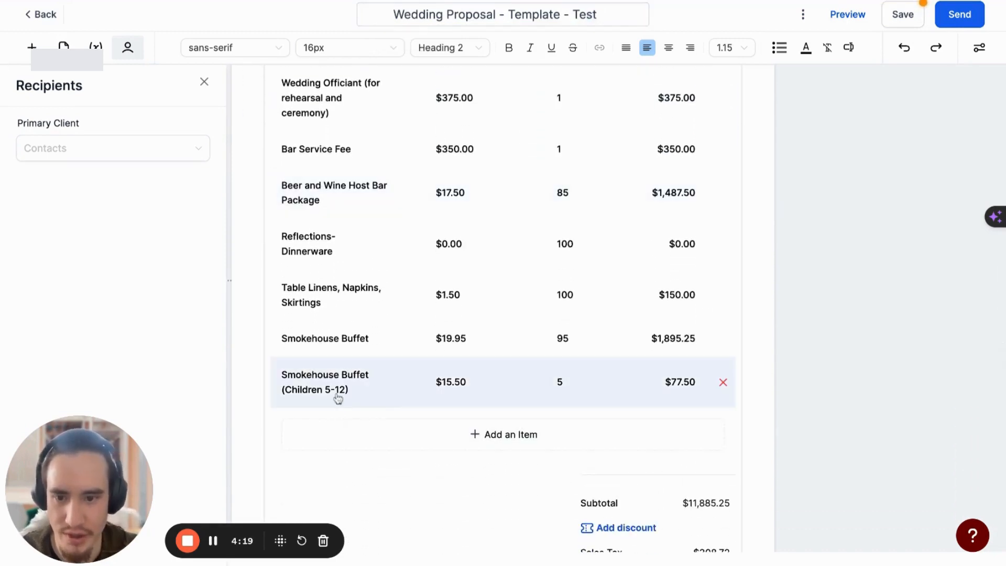
left_click(519, 438)
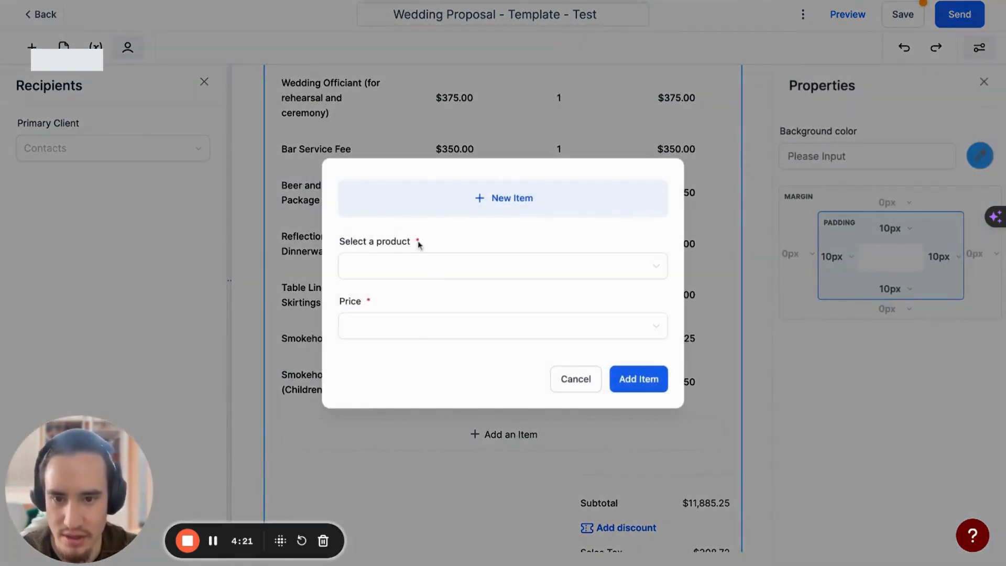
left_click(398, 266)
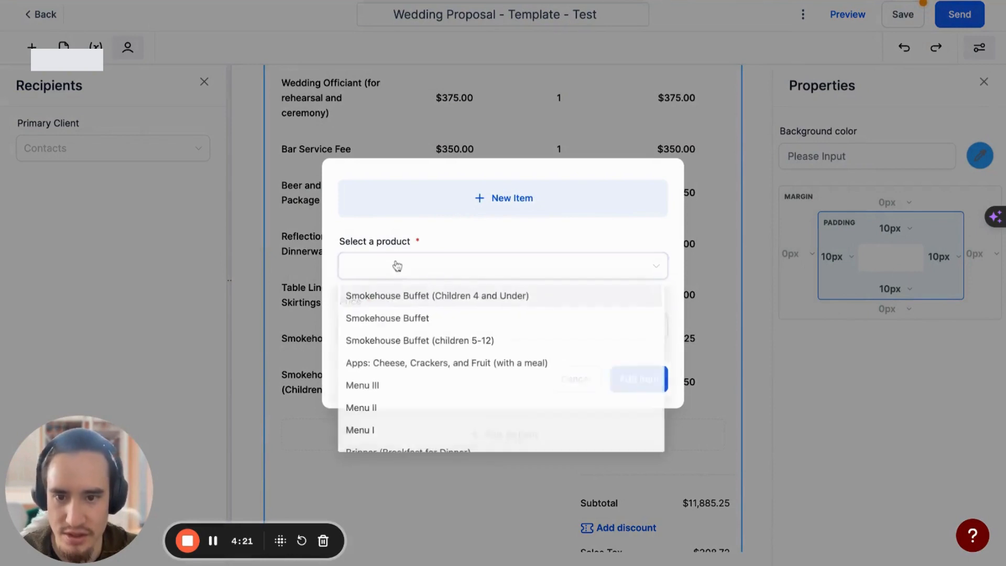
left_click(402, 302)
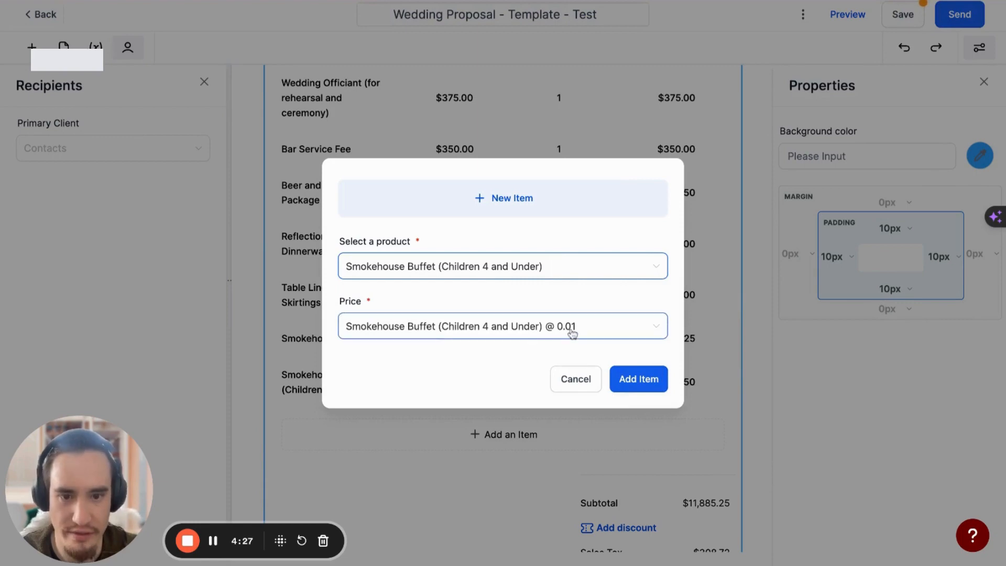
left_click(638, 381)
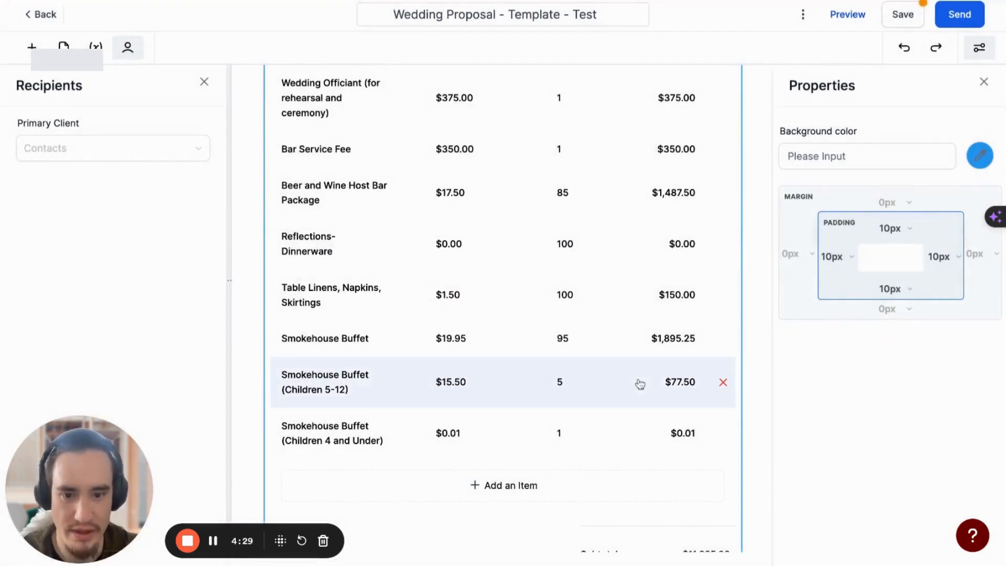
Set both the price and the display text of the Smokehouse Buffet (Children 4 and Under) item to $0.00
scroll(639, 384, "down", 3)
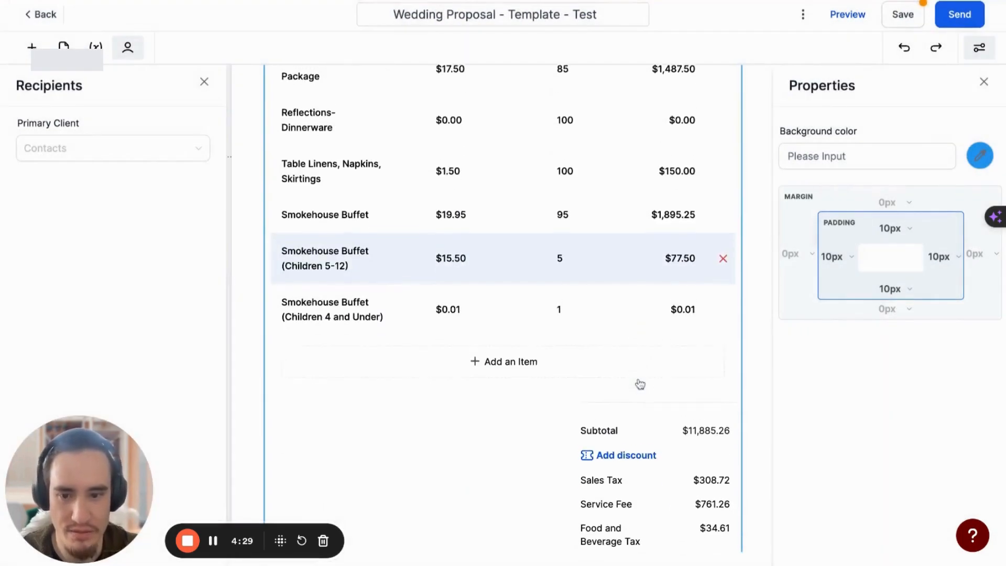
left_click(483, 318)
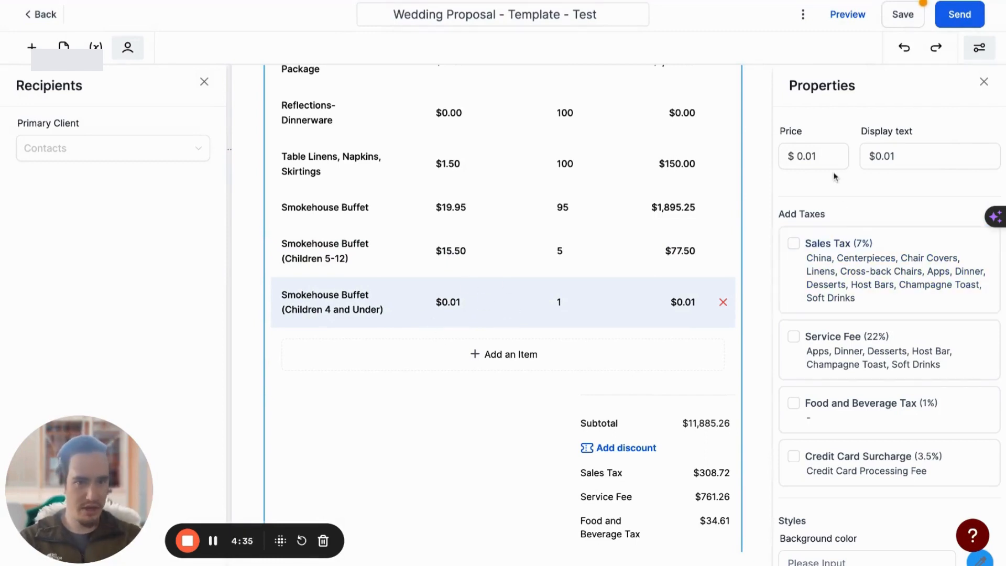
left_click(820, 159)
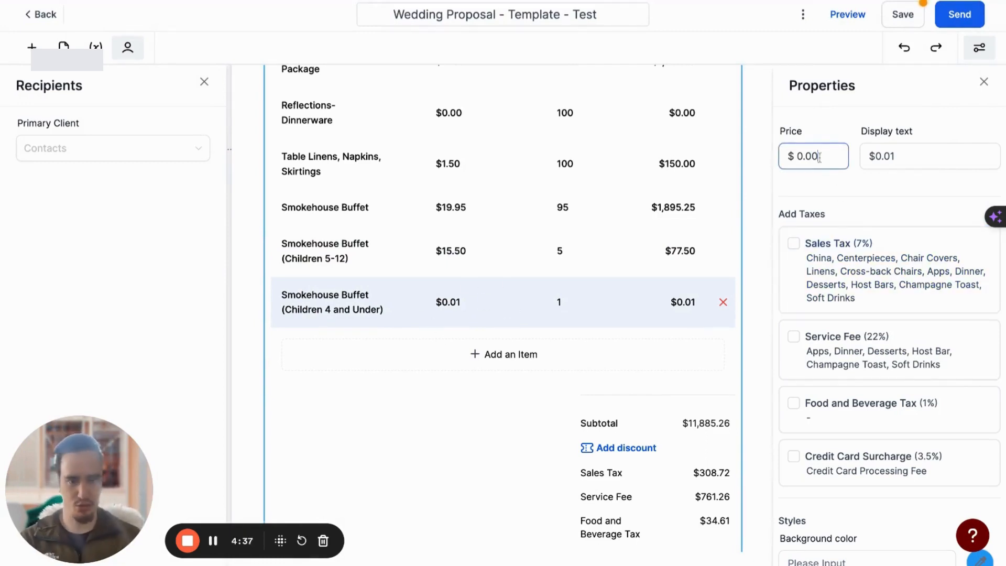
left_click(919, 151)
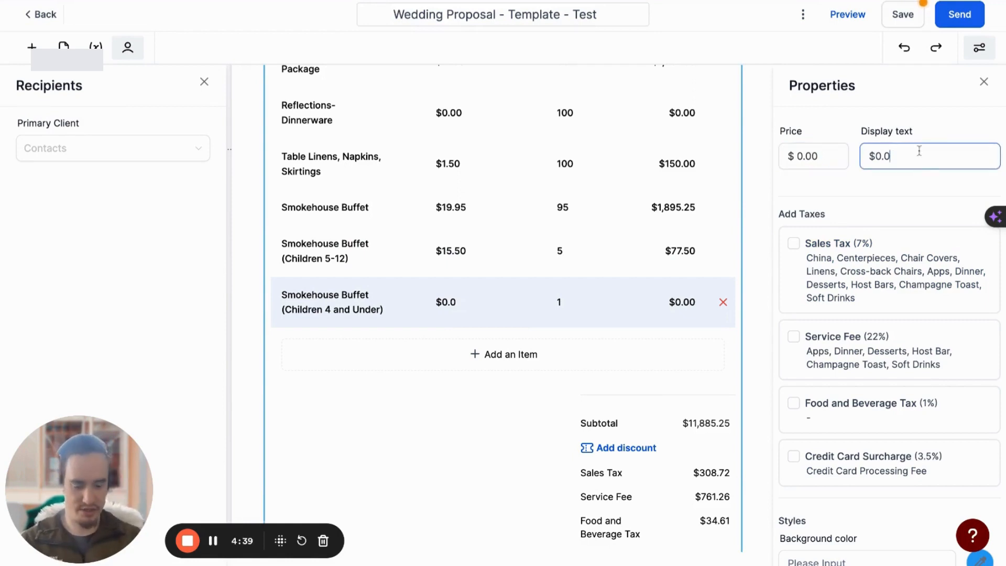
left_click(650, 374)
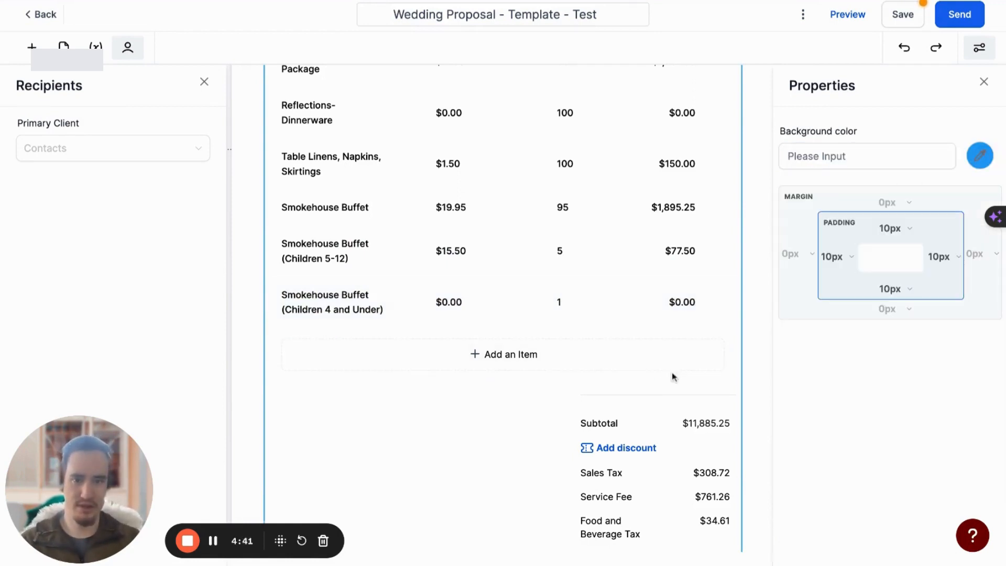
Set the display text of the Smokehouse Buffet (Children 4 and Under) item to "Free"
left_click(626, 321)
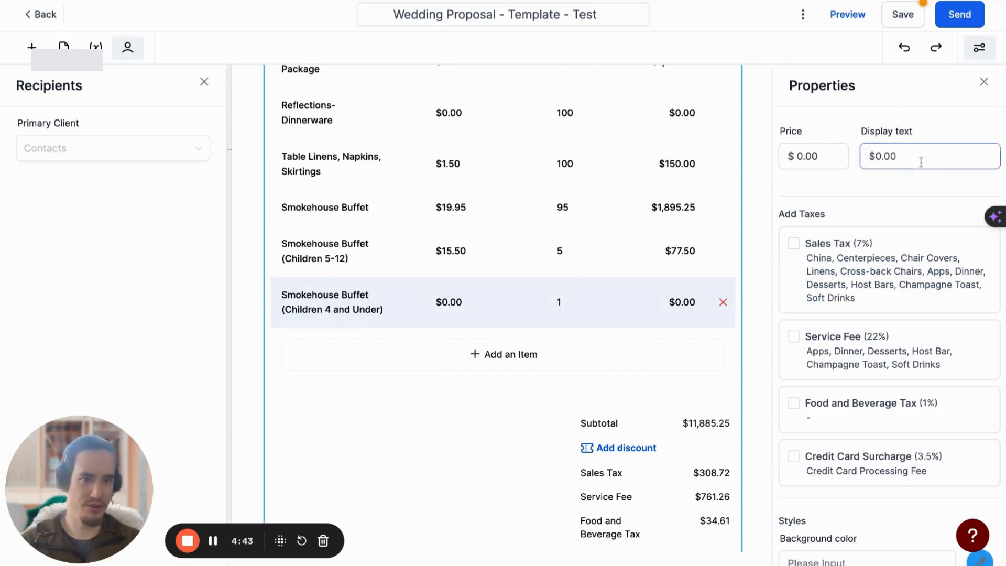
double_click(886, 156)
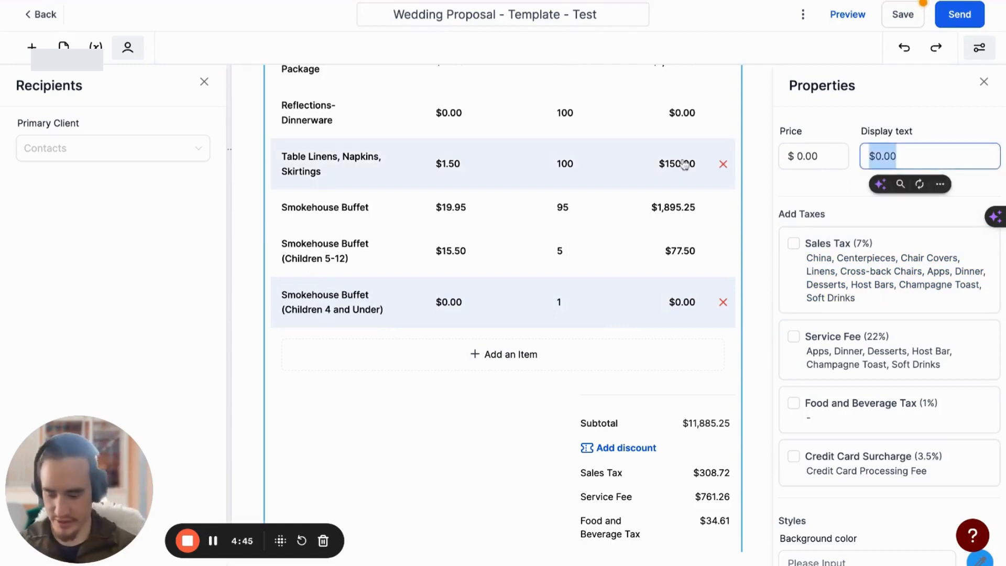
type("Free")
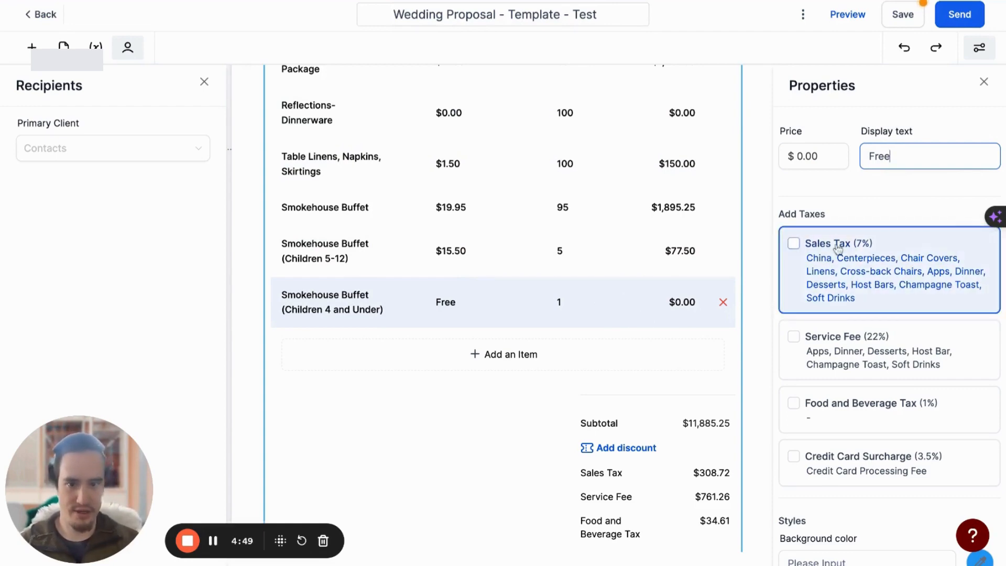
left_click(572, 293)
Set the quantity of the Smokehouse Buffet (Children 4 and Under) item to 20
scroll(567, 317, "up", 8)
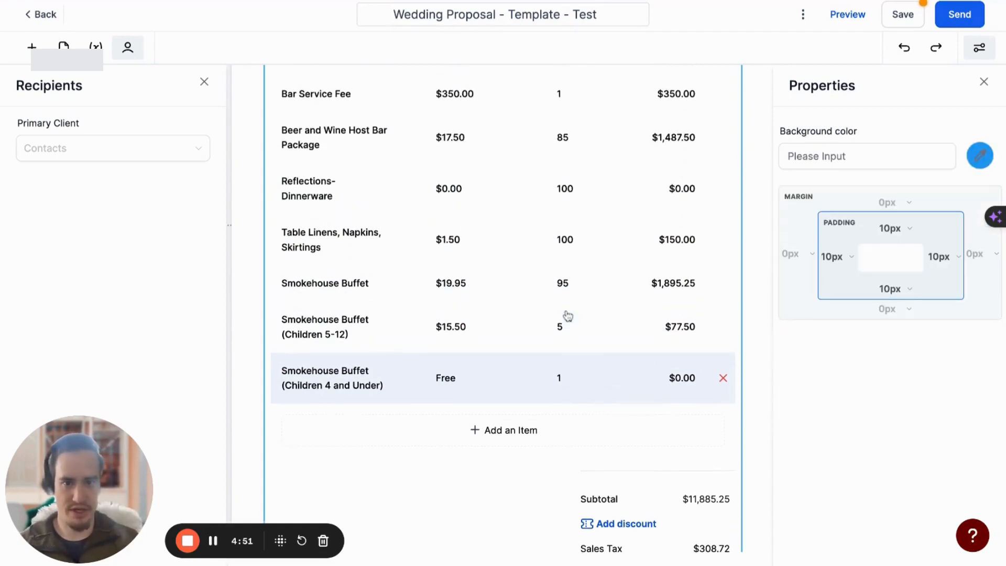
scroll(567, 315, "down", 4)
scroll(567, 316, "down", 3)
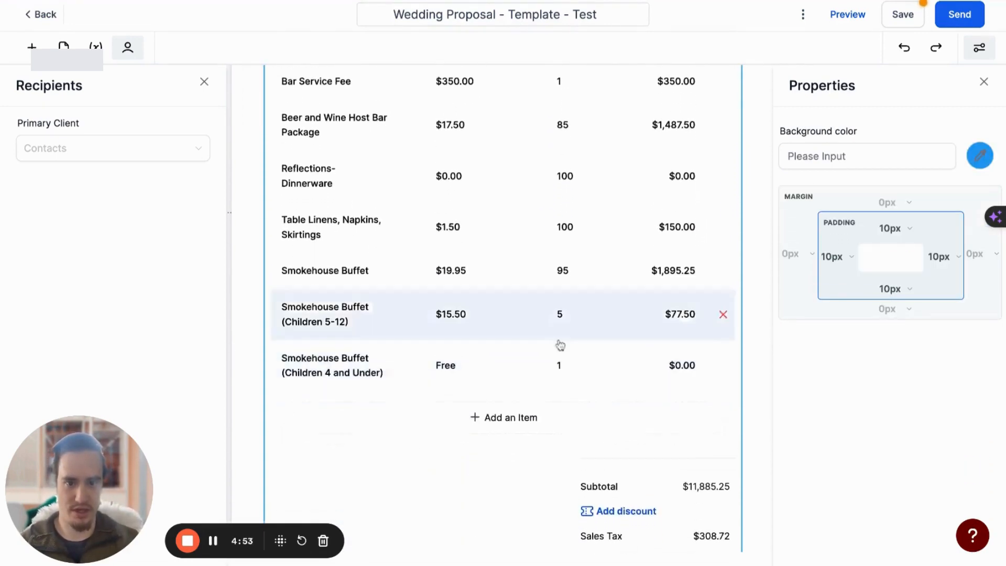
left_click(565, 346)
left_click(549, 349)
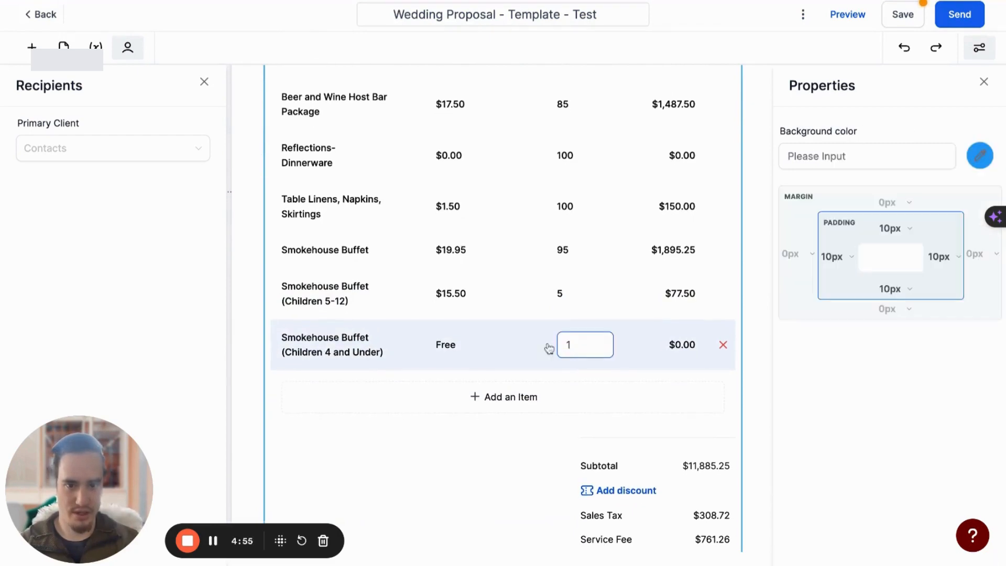
double_click(586, 346)
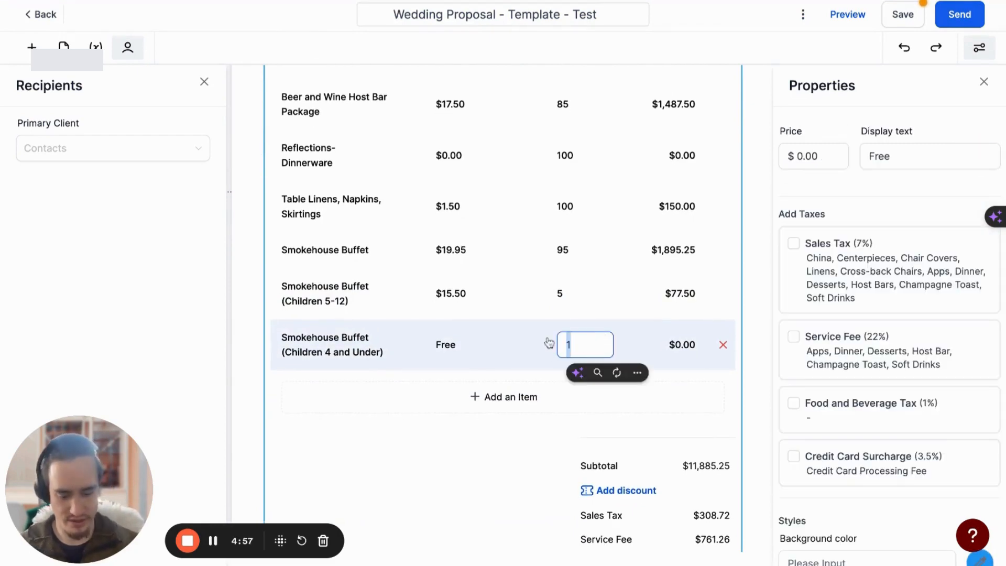
type("20")
left_click(456, 433)
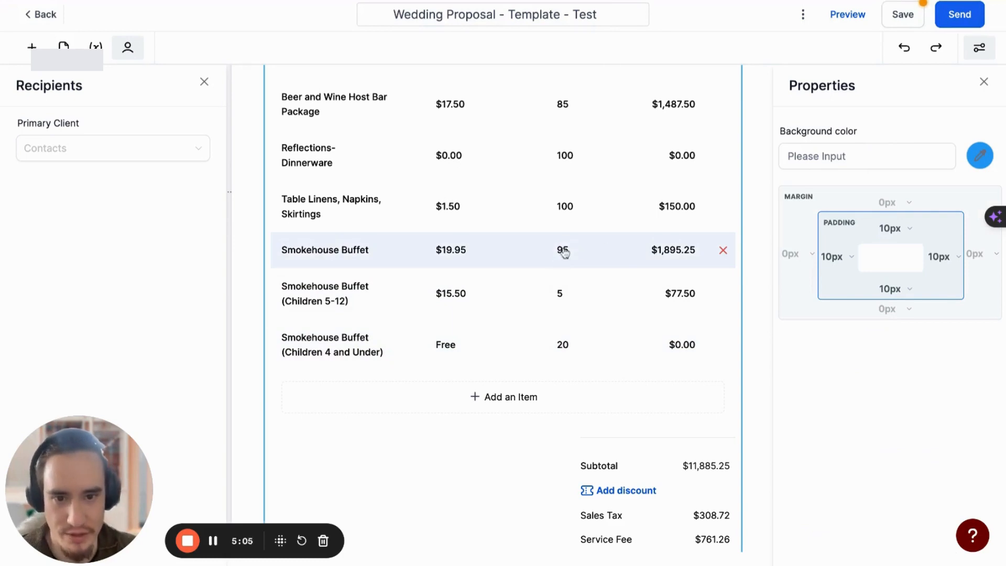
left_click(315, 294)
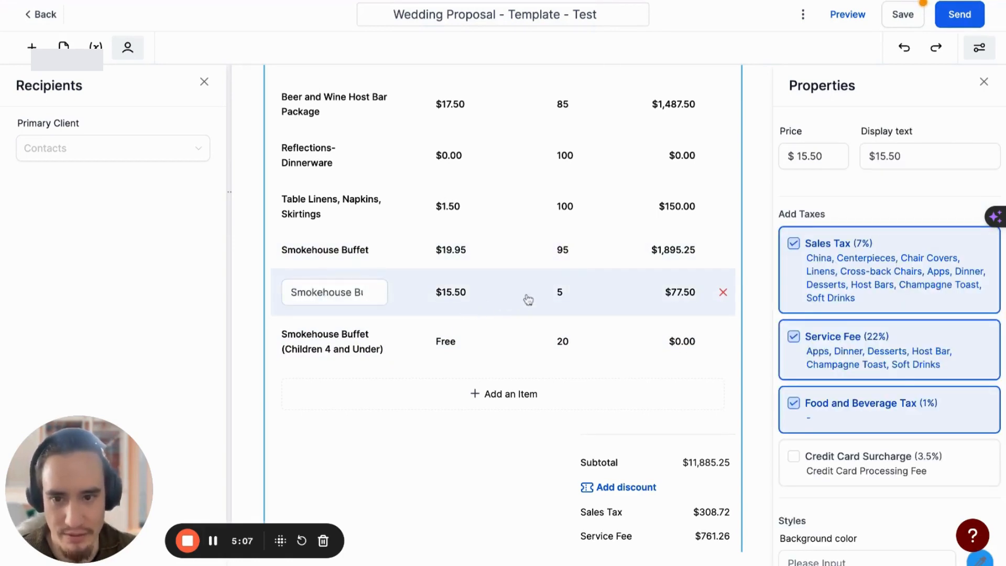
left_click(521, 317)
left_click(586, 225)
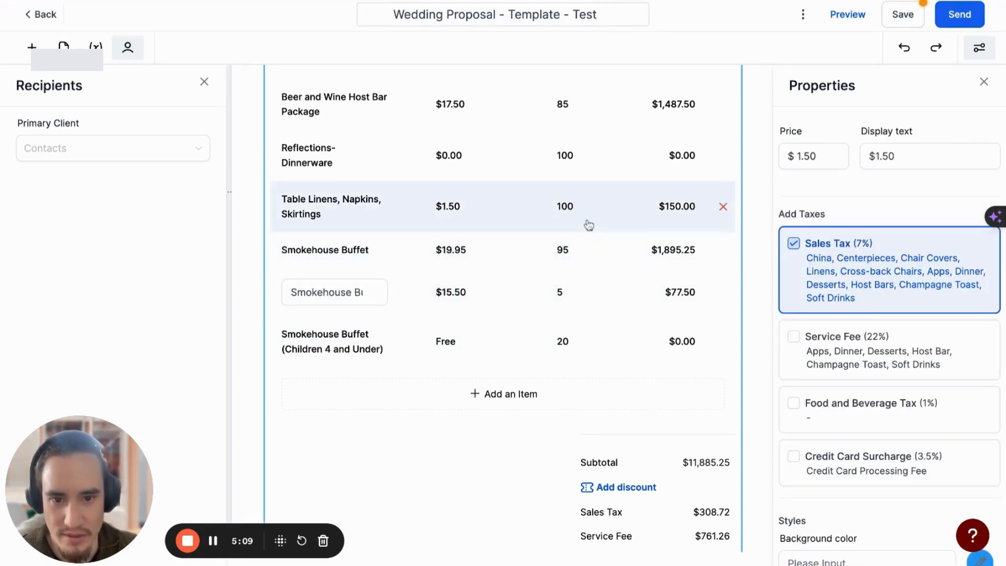
left_click(377, 395)
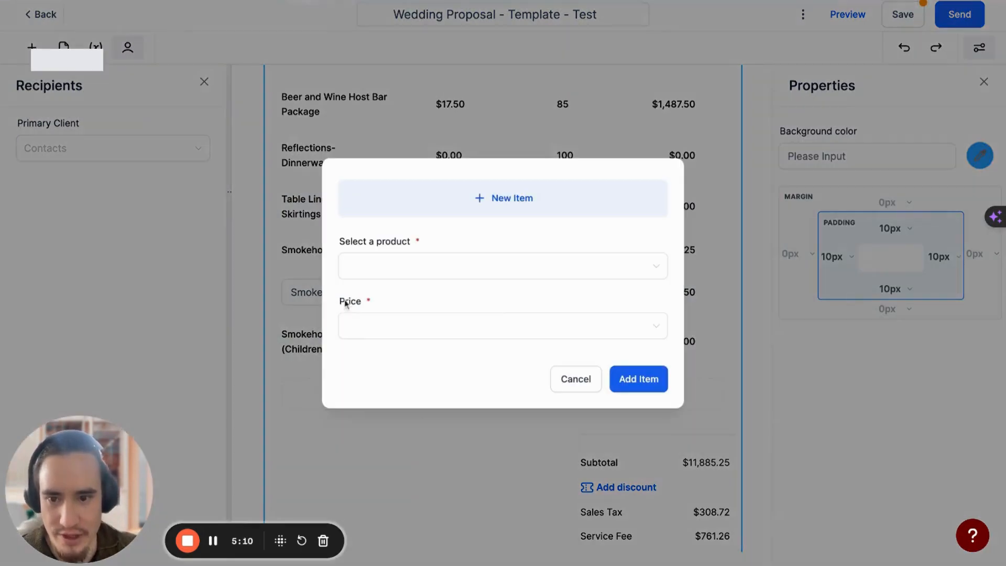
left_click(597, 379)
left_click(392, 262)
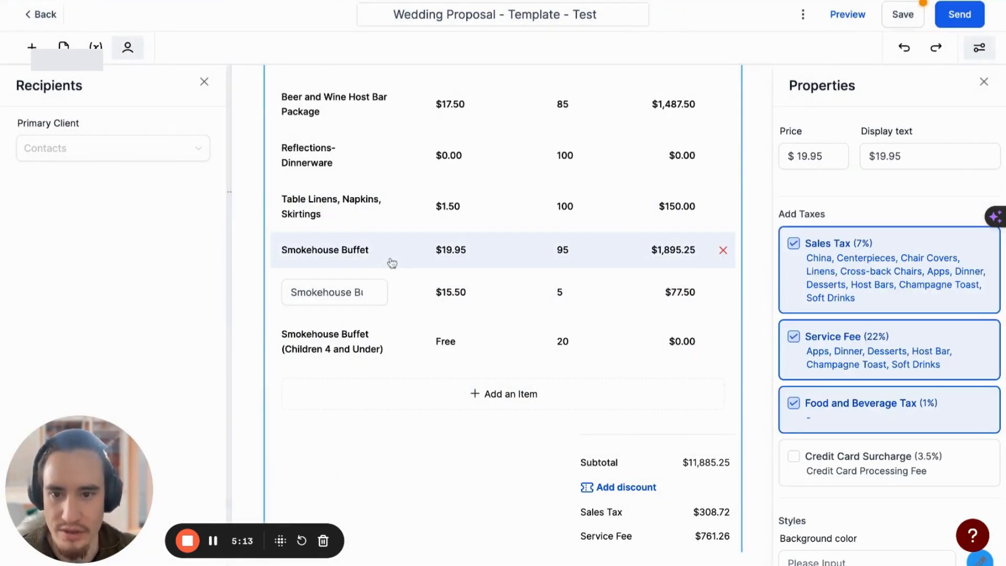
left_click(404, 310)
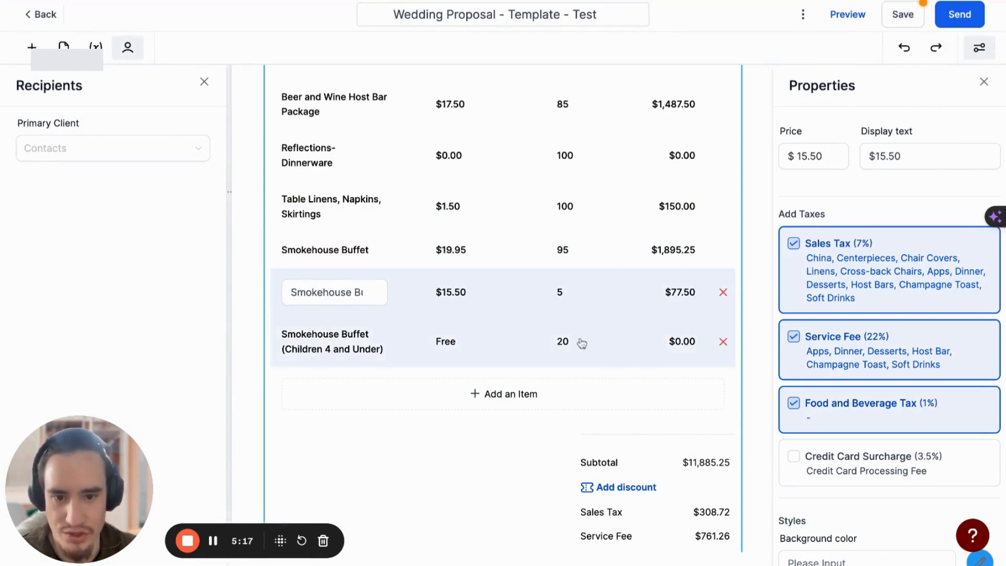
Examine the item table together with the proposal's subtotal, sales tax, service fee, food and beverage tax and amount due
scroll(462, 413, "down", 2)
left_click(458, 415)
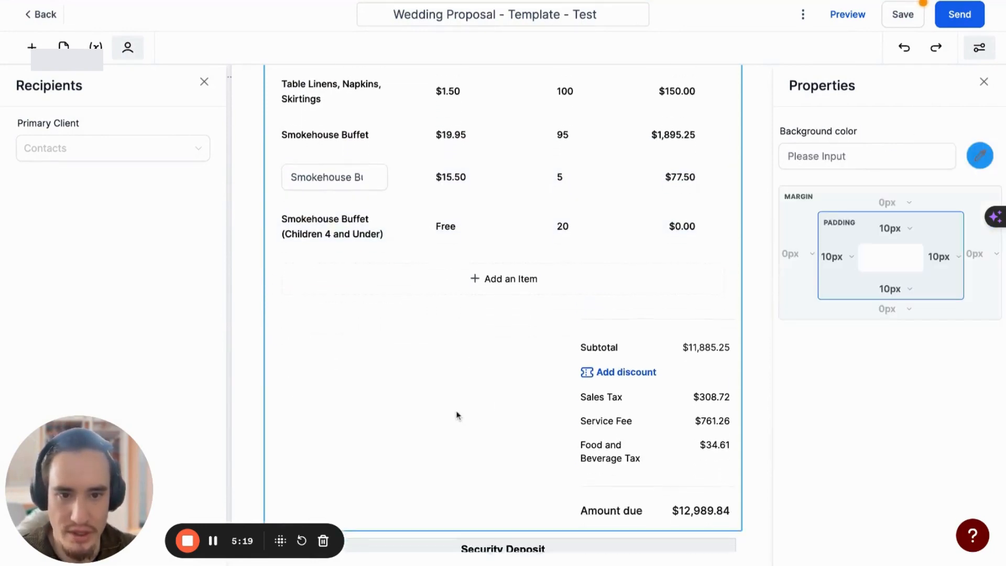
scroll(457, 366, "up", 2)
scroll(458, 294, "up", 1)
left_click(464, 234)
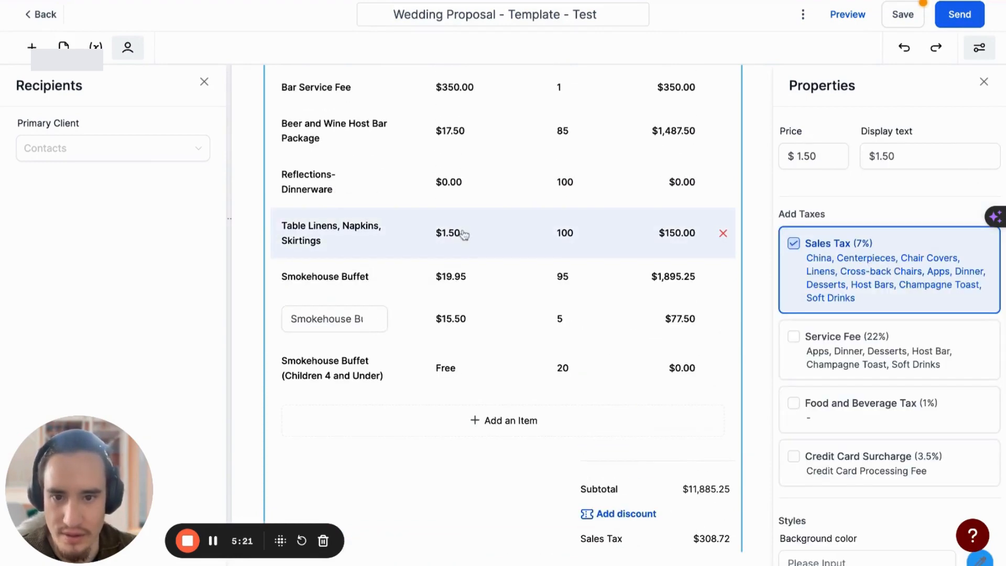
scroll(810, 179, "down", 2)
scroll(631, 263, "down", 3)
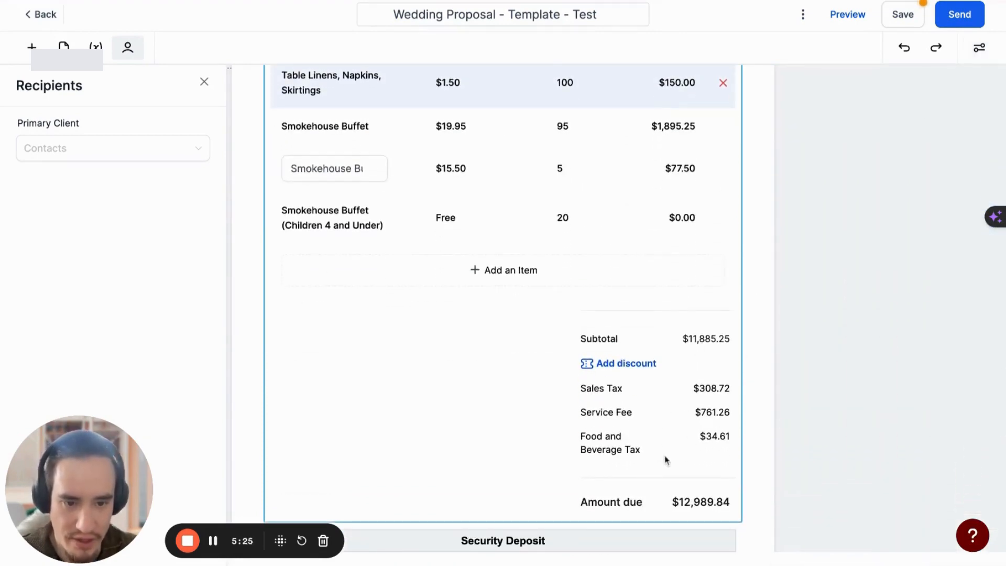
scroll(668, 459, "down", 3)
scroll(668, 461, "up", 3)
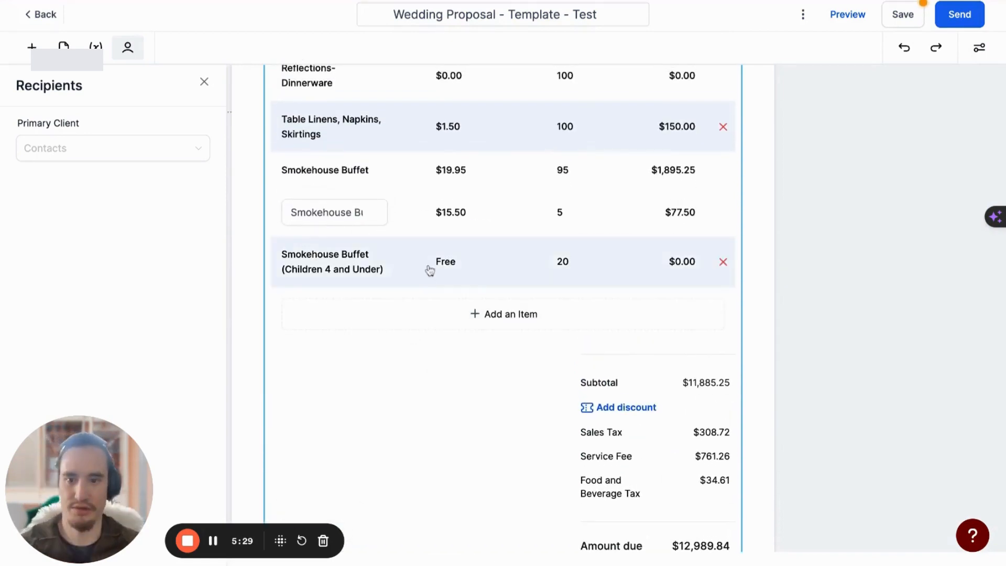
Add the Smokehouse Buffet product at its "(Children 5-12 Years)" price to the item table and remove that new row again
scroll(428, 269, "up", 1)
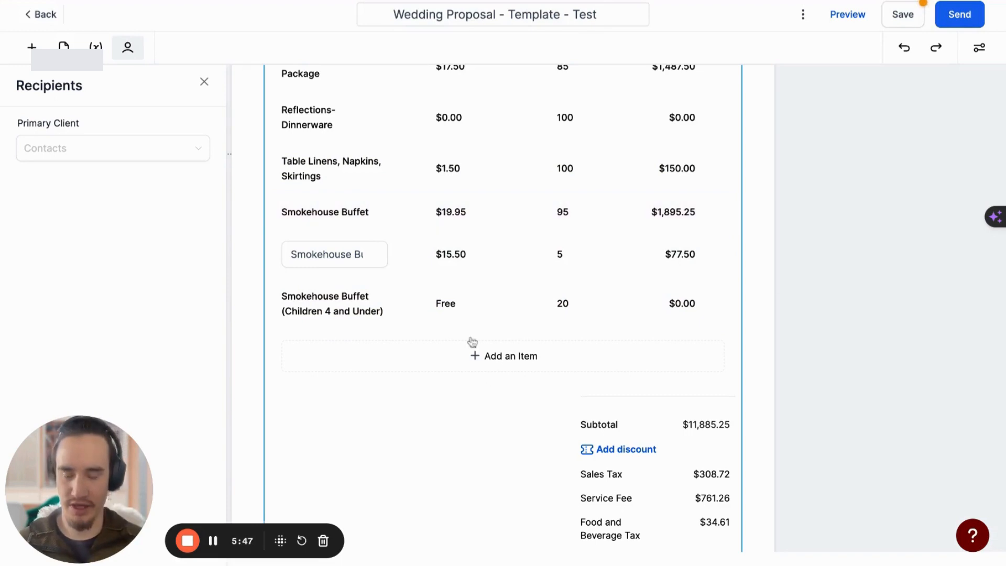
left_click(526, 373)
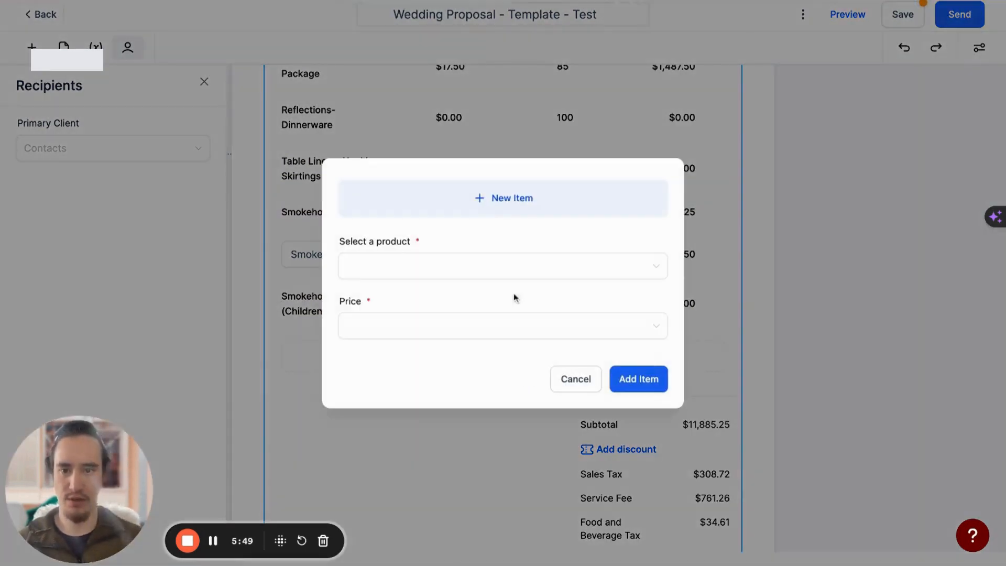
left_click(543, 265)
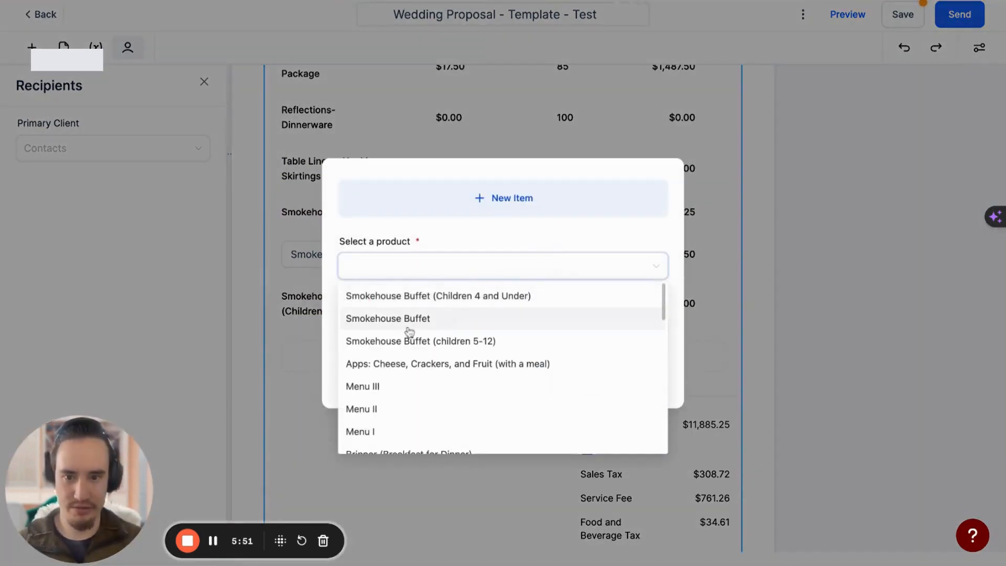
left_click(384, 324)
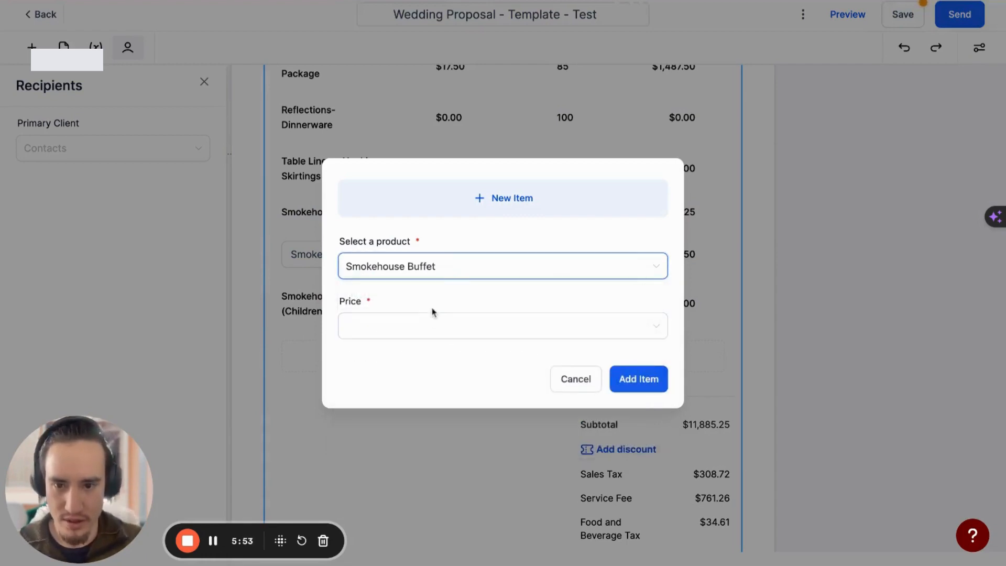
left_click(427, 322)
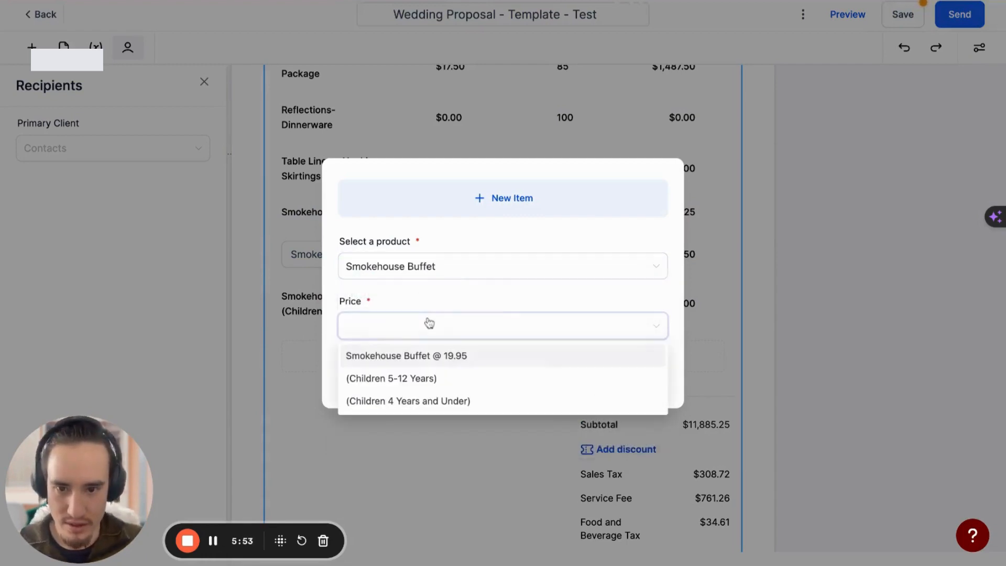
left_click(410, 379)
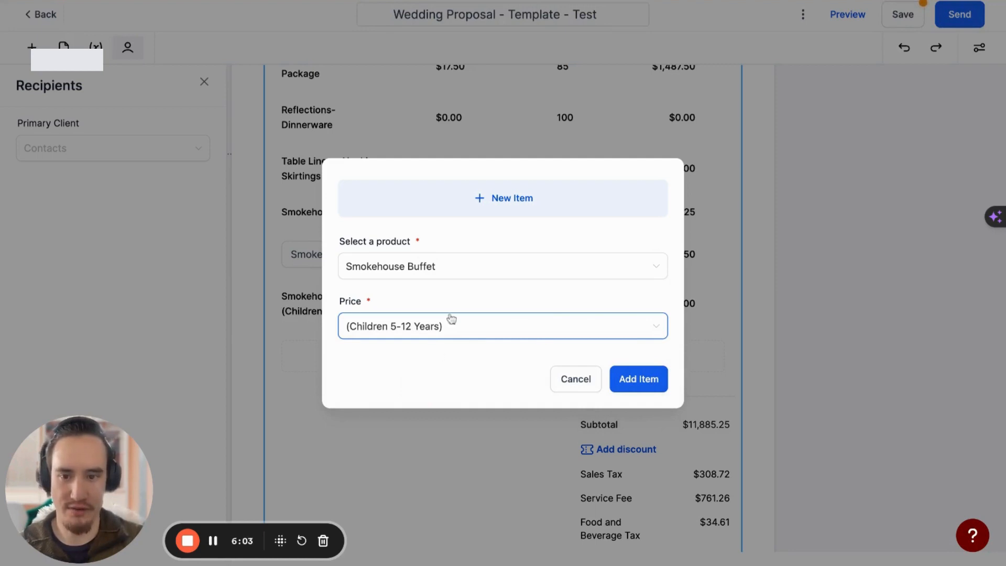
left_click(654, 387)
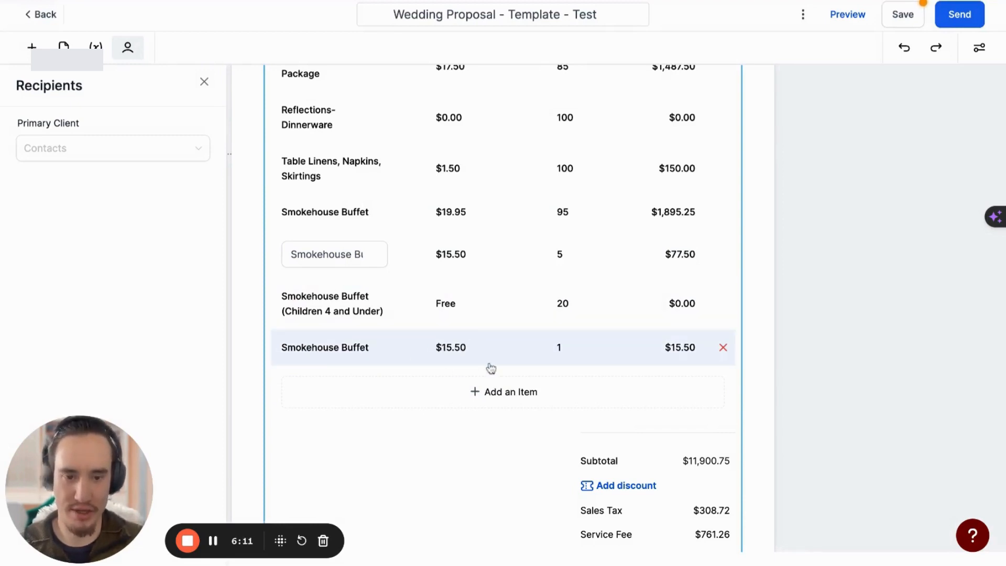
left_click(722, 348)
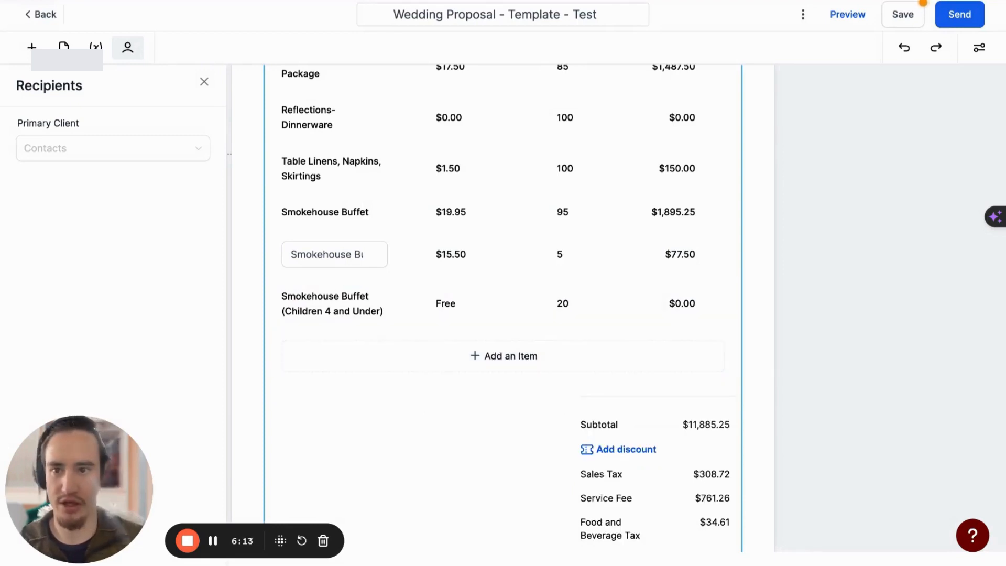
Switch to the Payments product list and open the "Smokehouse Buffet" product that has several prices for editing
key("ctrl+Tab")
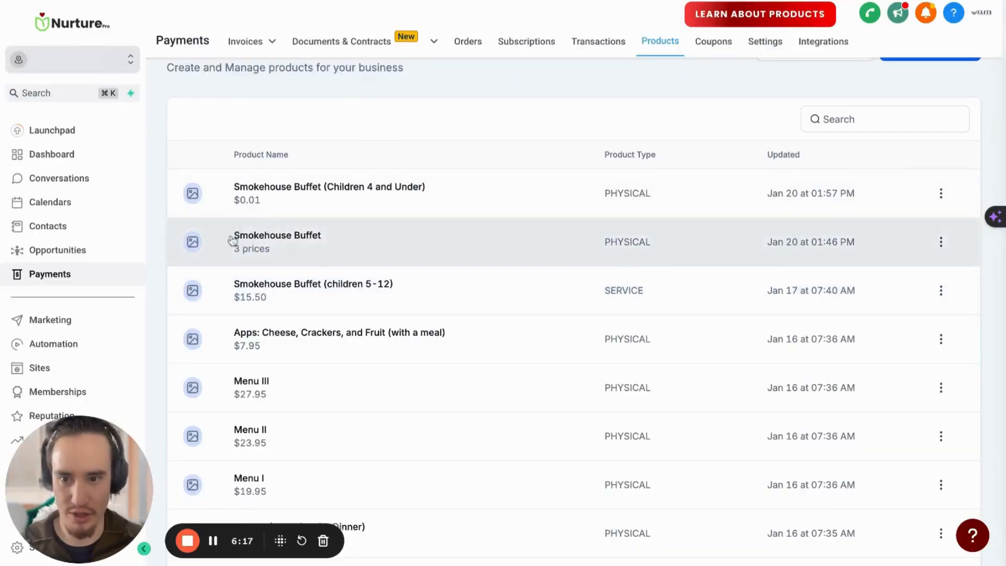
triple_click(226, 255)
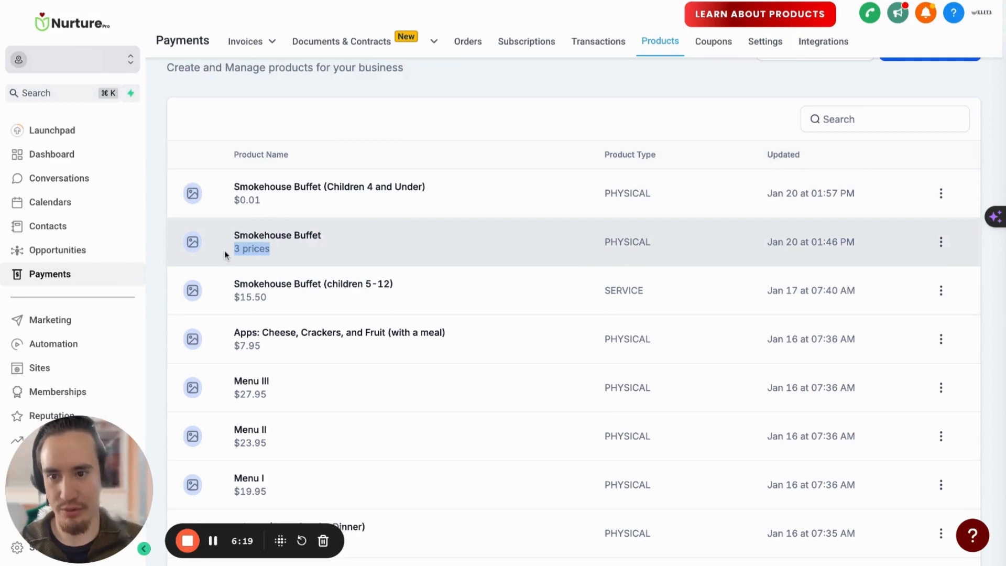
left_click(320, 306)
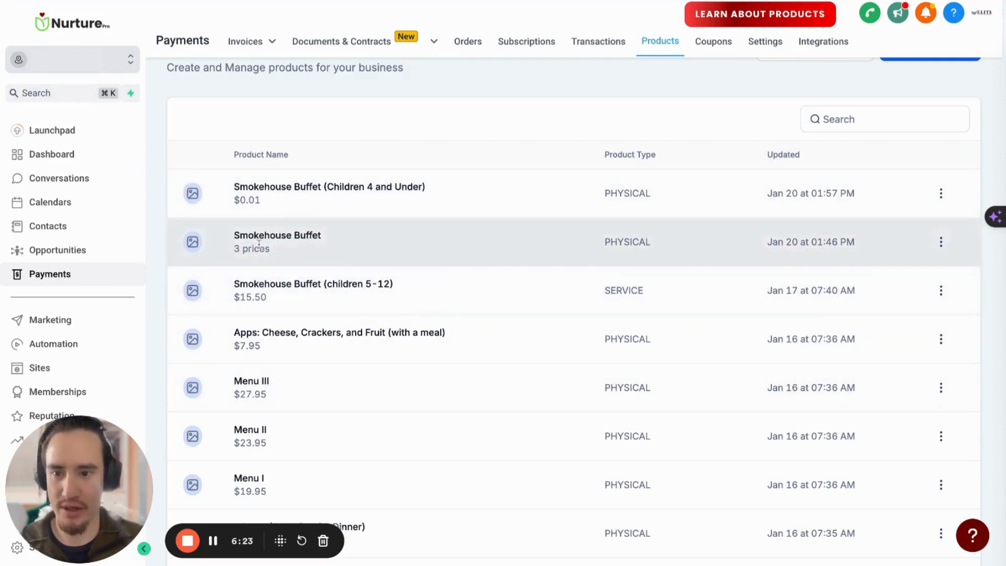
left_click(940, 241)
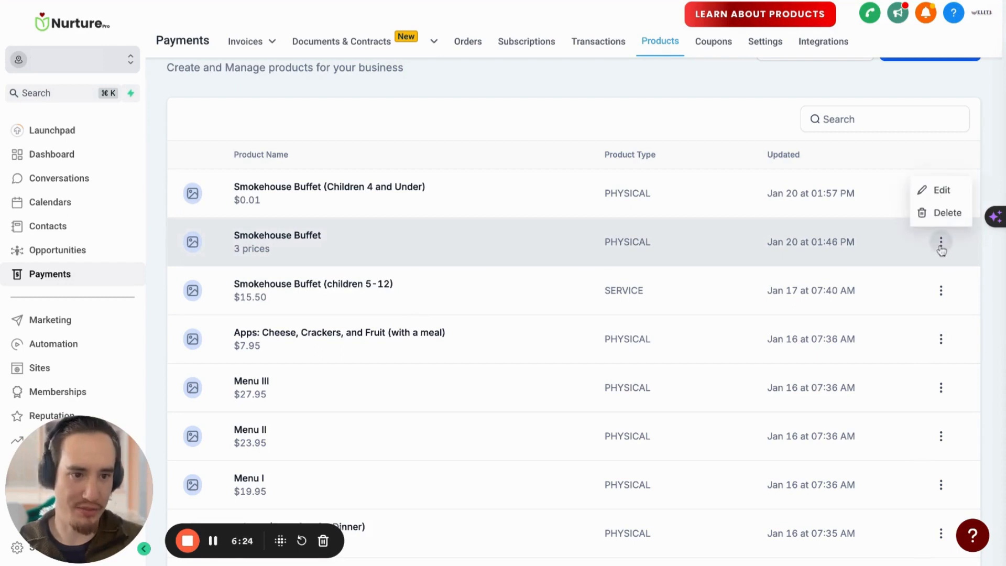
left_click(941, 191)
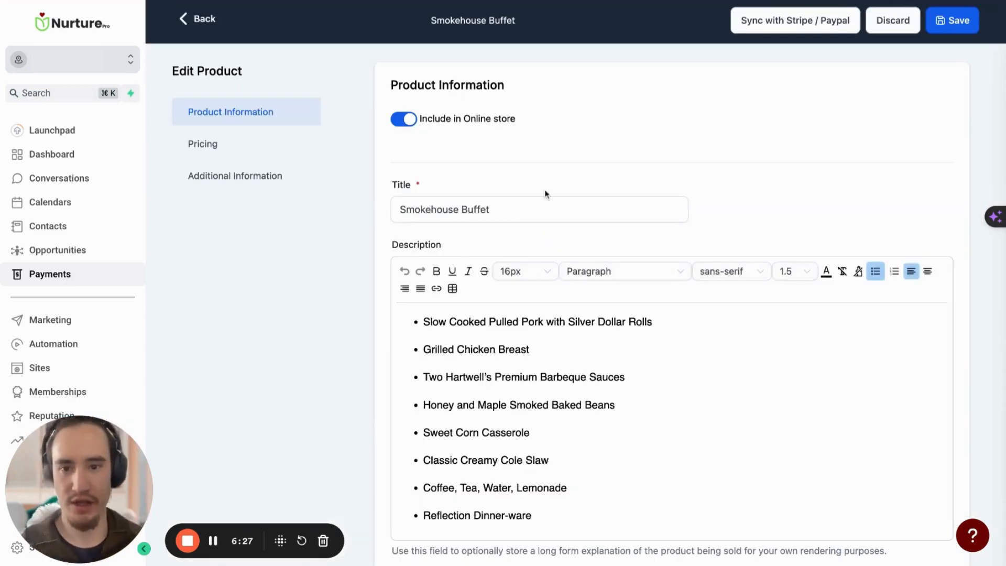
Examine the pricing names and amounts set up for the Smokehouse Buffet product
scroll(546, 194, "down", 1)
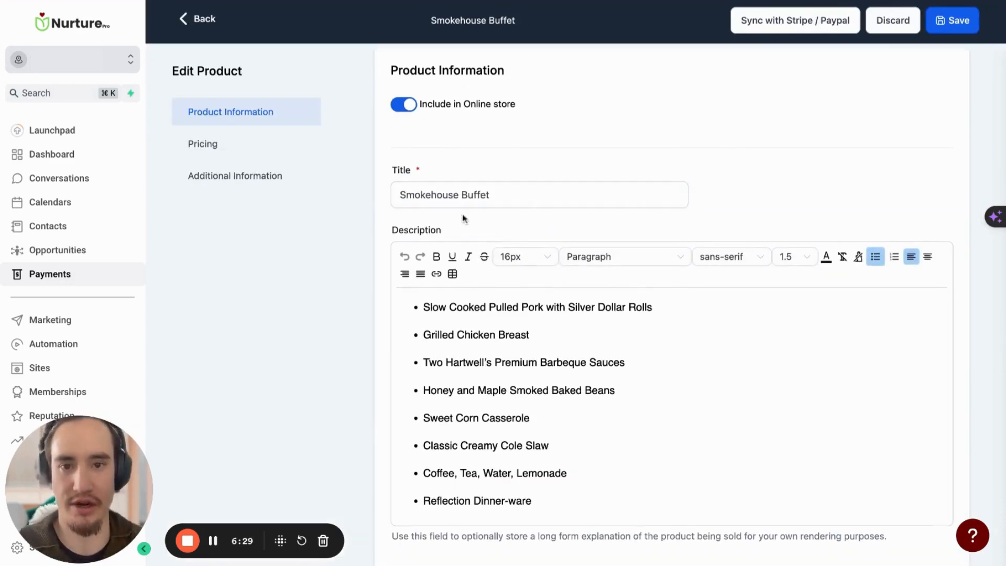
scroll(519, 246, "down", 6)
scroll(518, 246, "down", 8)
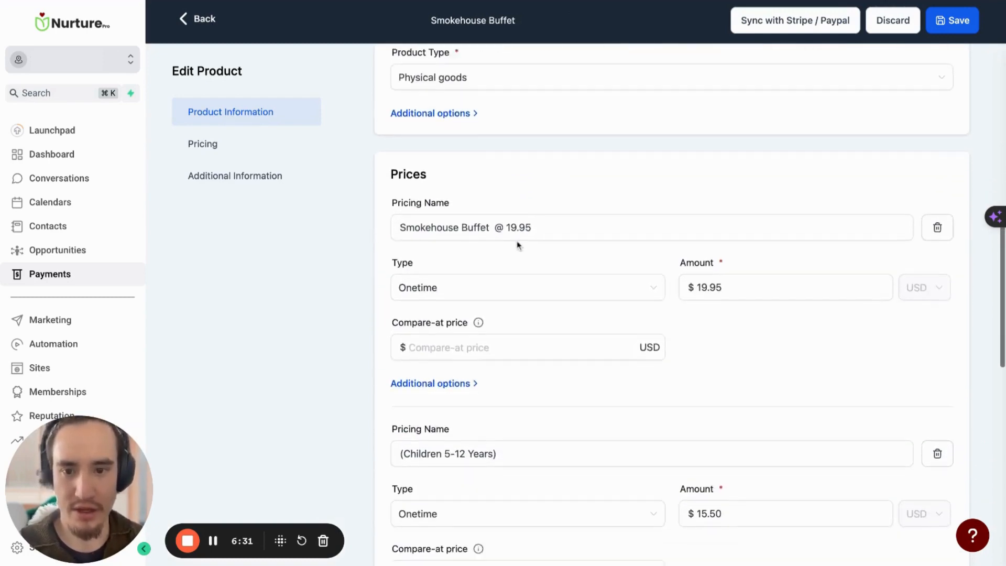
scroll(951, 236, "down", 1)
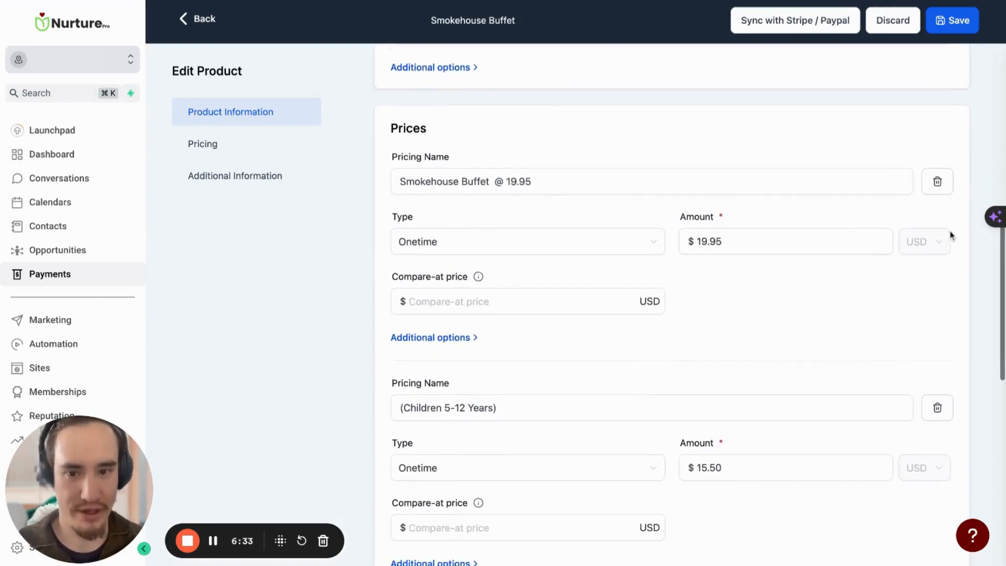
scroll(445, 217, "down", 1)
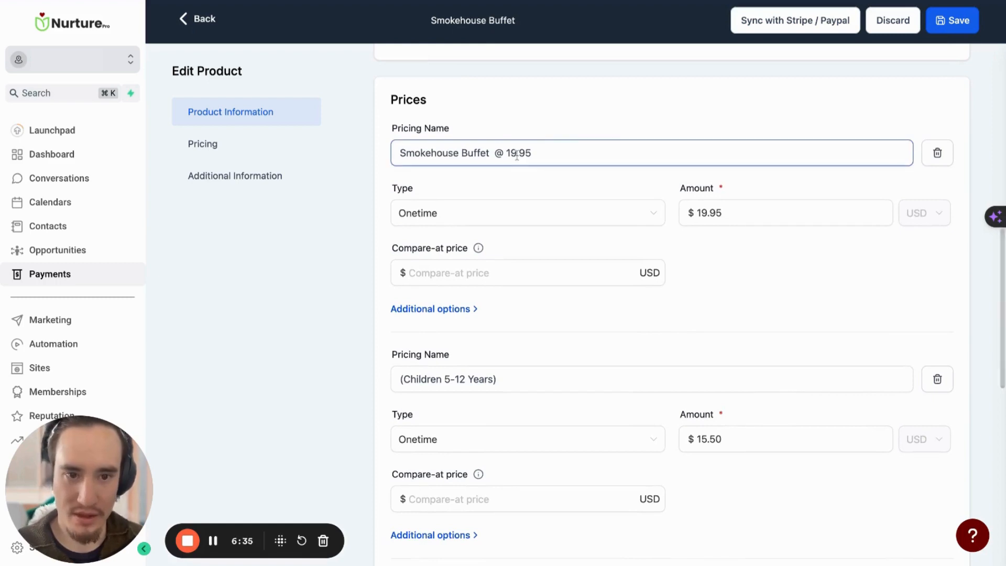
scroll(427, 131, "down", 1)
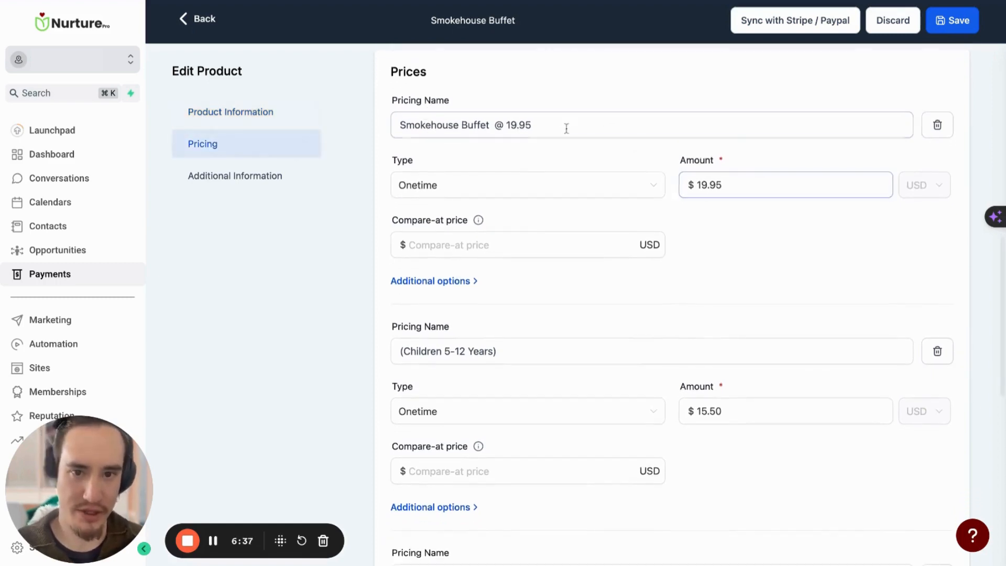
Change the product's title to "Smokehouse Buffet (Adult)"
scroll(476, 104, "up", 1)
scroll(474, 102, "up", 1)
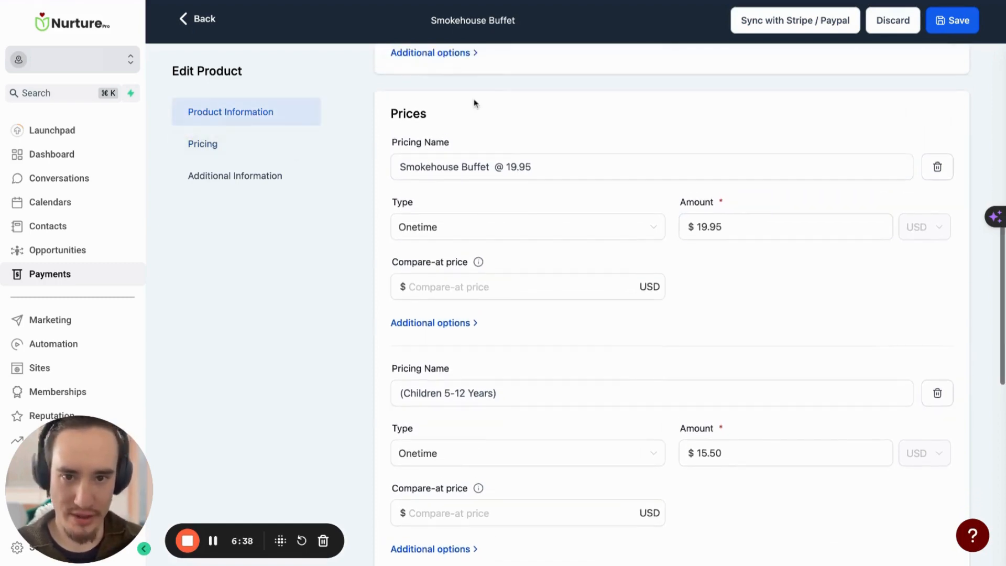
scroll(534, 232, "up", 10)
left_click(528, 217)
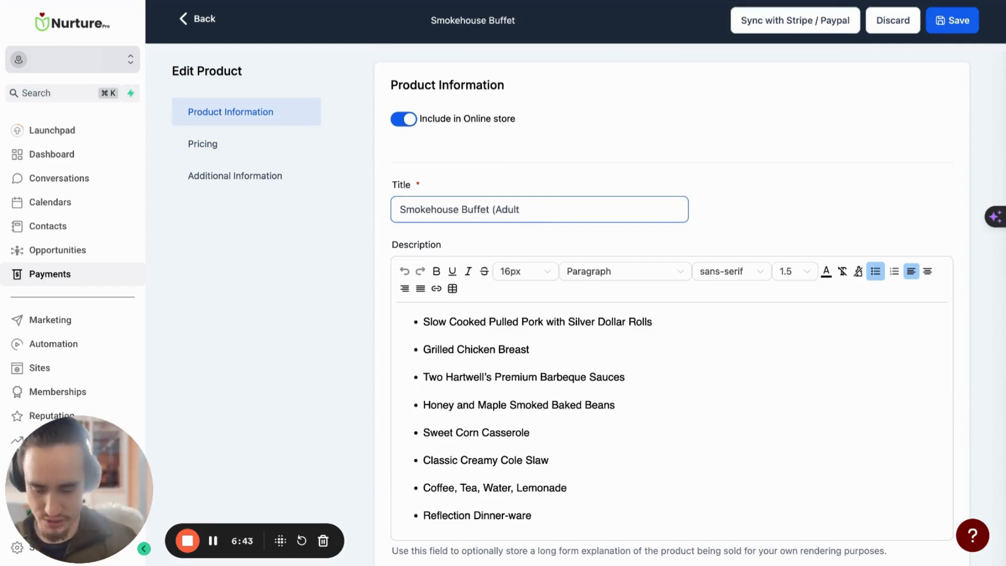
Add another price below "(Children 4 Years and Under)" and name it "Senior Price"
scroll(589, 200, "down", 1)
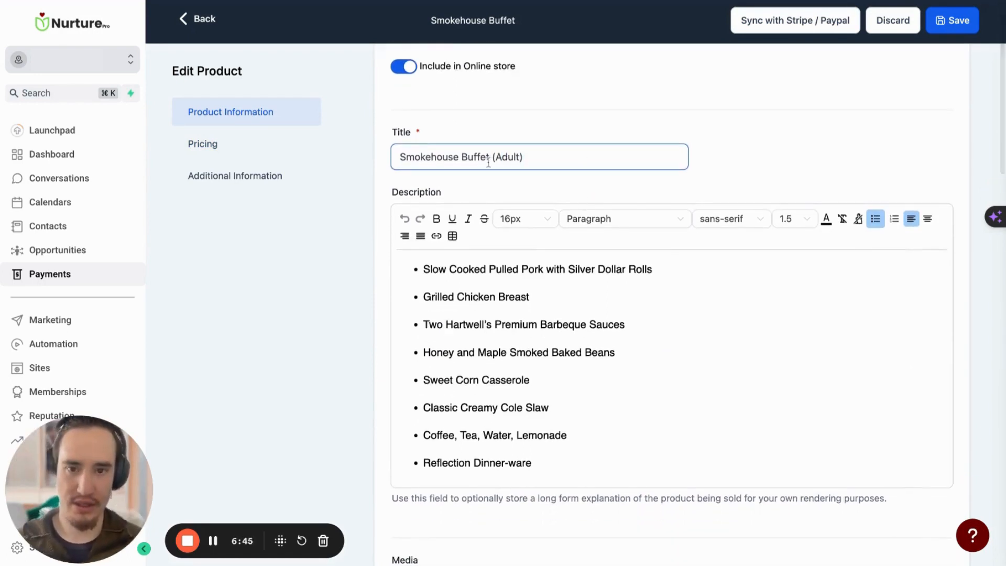
scroll(530, 163, "down", 12)
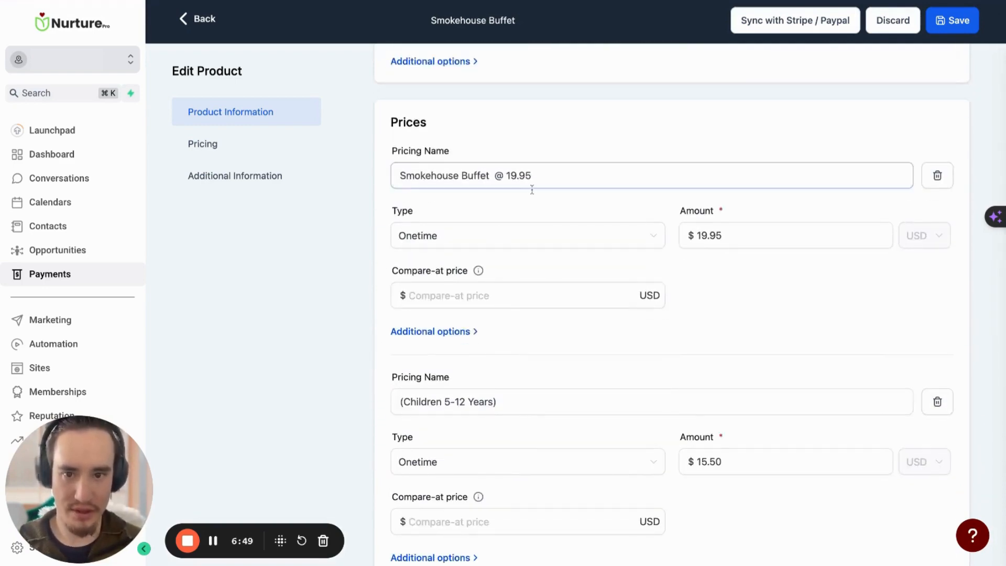
scroll(557, 236, "down", 3)
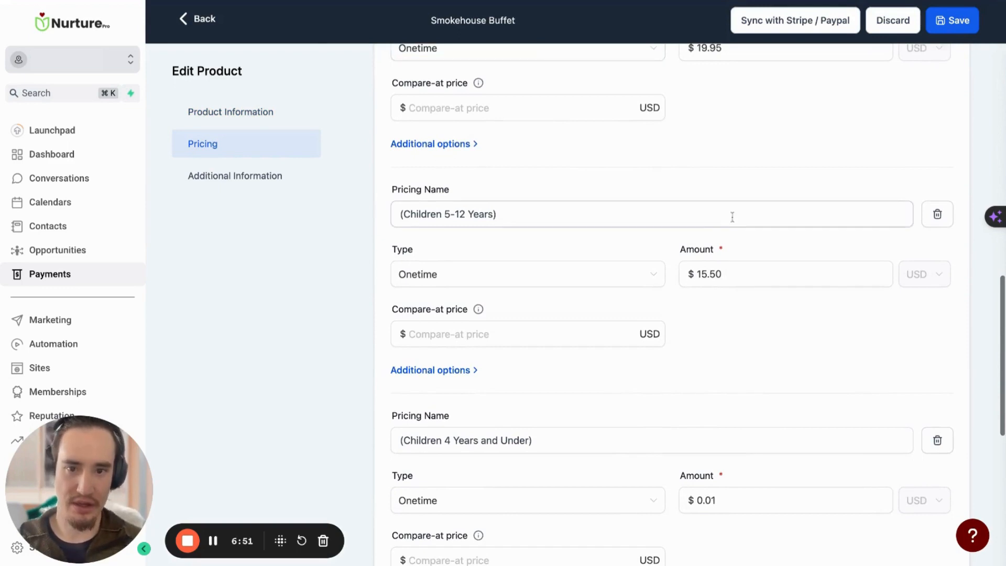
scroll(597, 203, "down", 5)
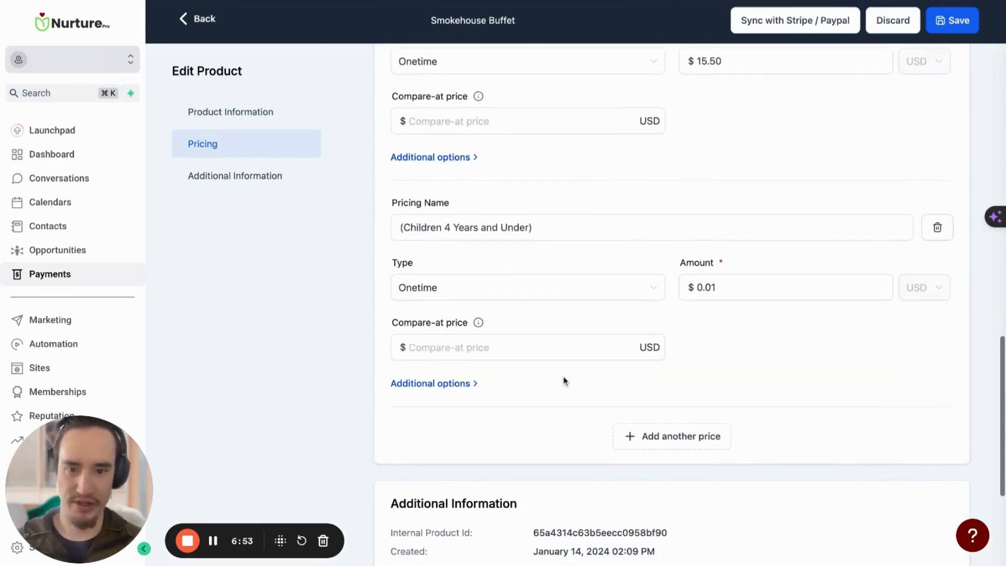
scroll(563, 376, "down", 1)
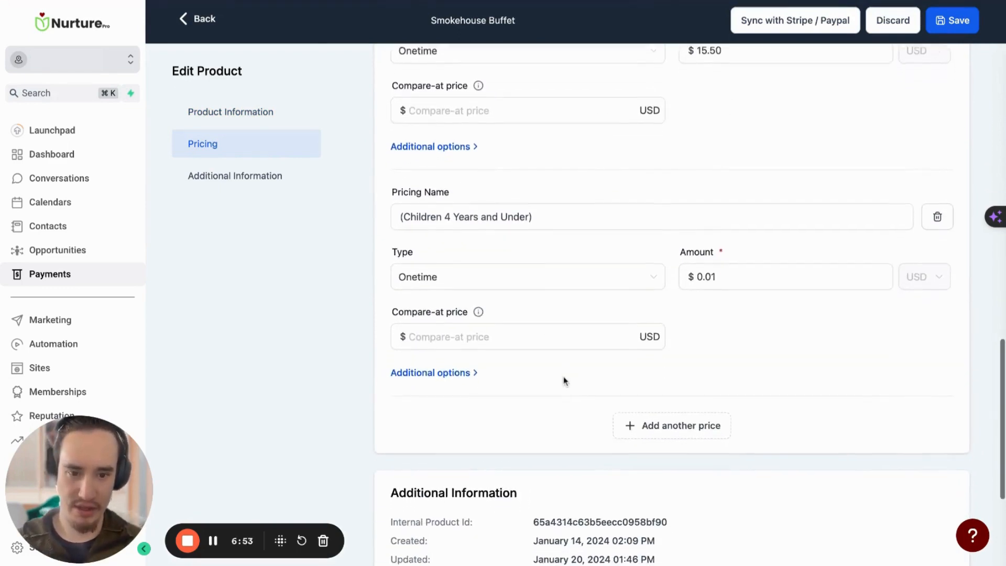
left_click(691, 418)
scroll(456, 361, "down", 2)
left_click(473, 338)
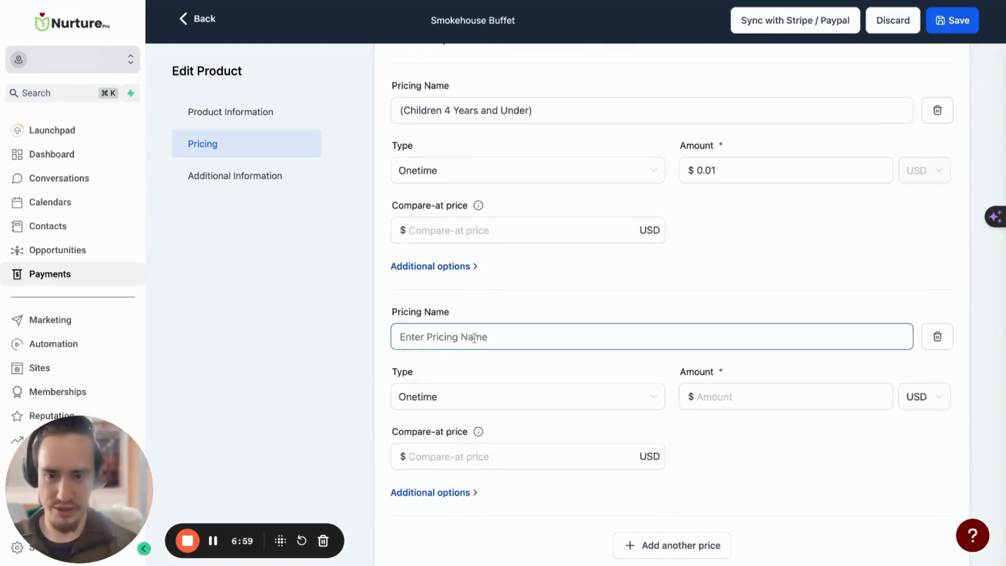
type("Senior Price")
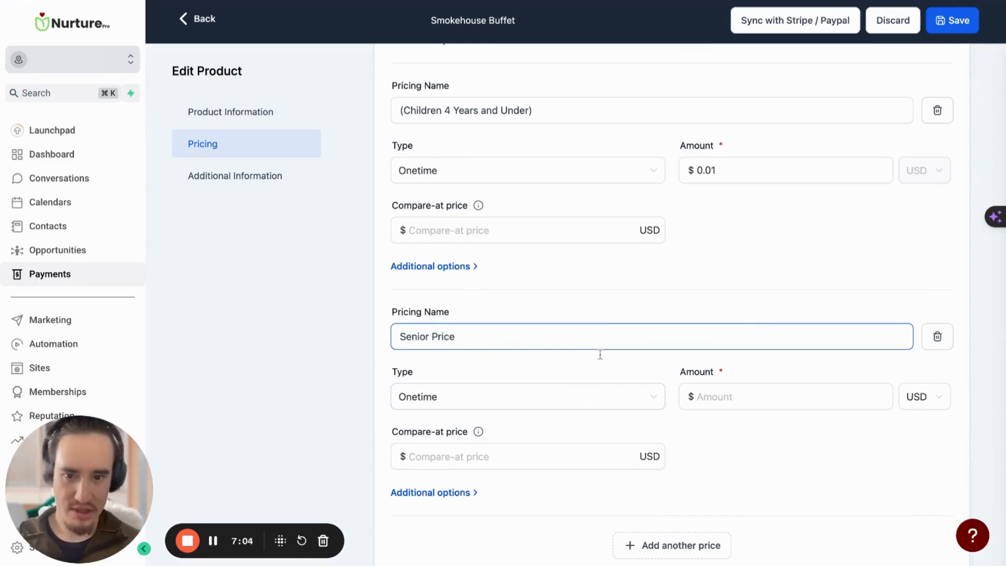
Set the Senior Price amount to $5.00 and save the product
scroll(600, 354, "down", 1)
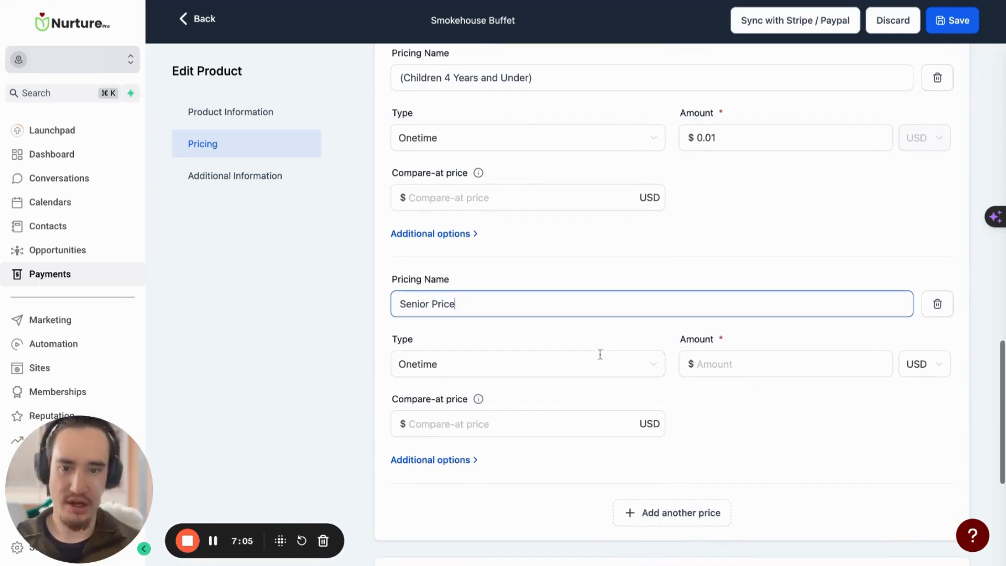
left_click(737, 366)
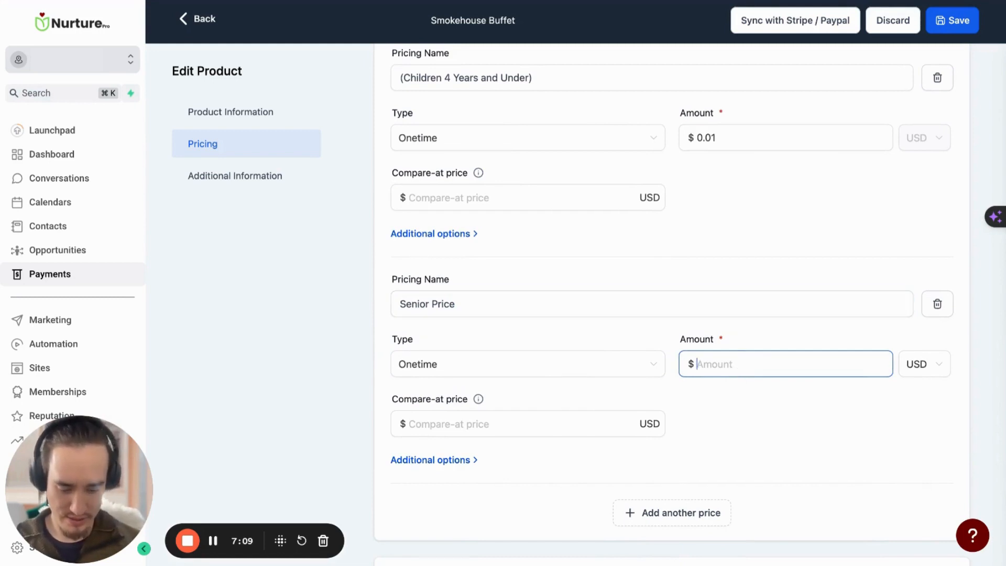
type("5.")
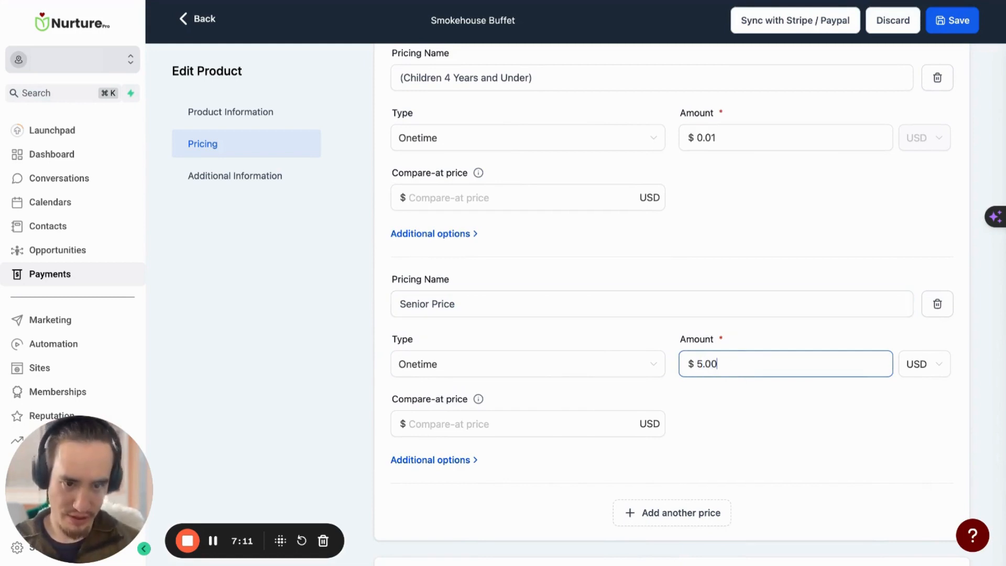
scroll(786, 386, "down", 3)
scroll(800, 393, "up", 10)
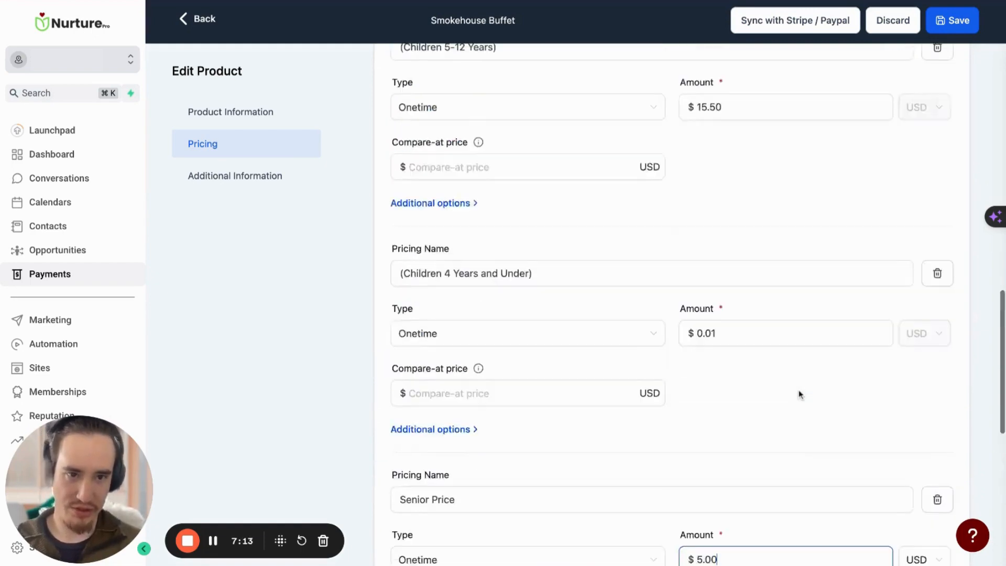
left_click(953, 21)
scroll(617, 355, "down", 2)
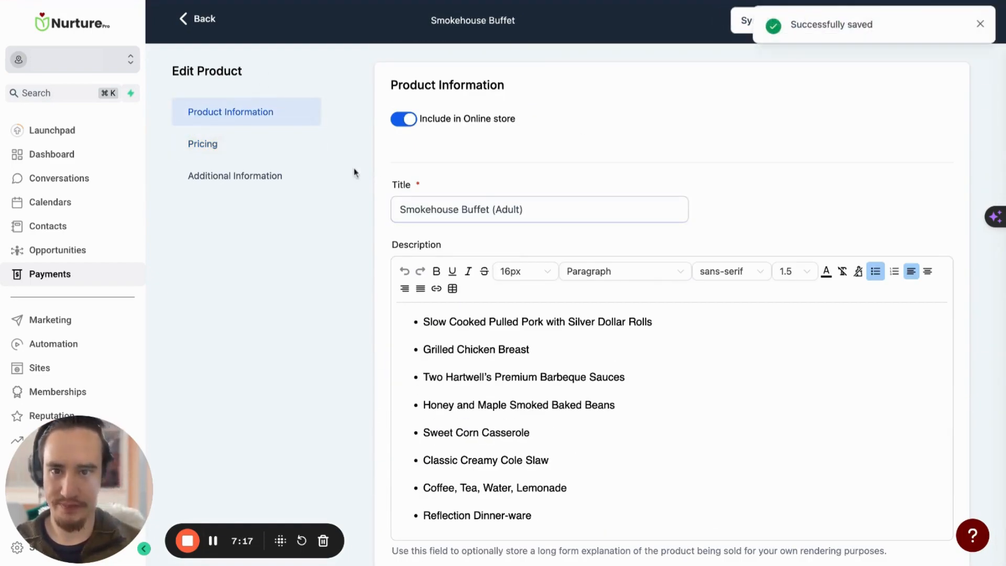
Switch back to the wedding proposal and reload the page
left_click(561, 207)
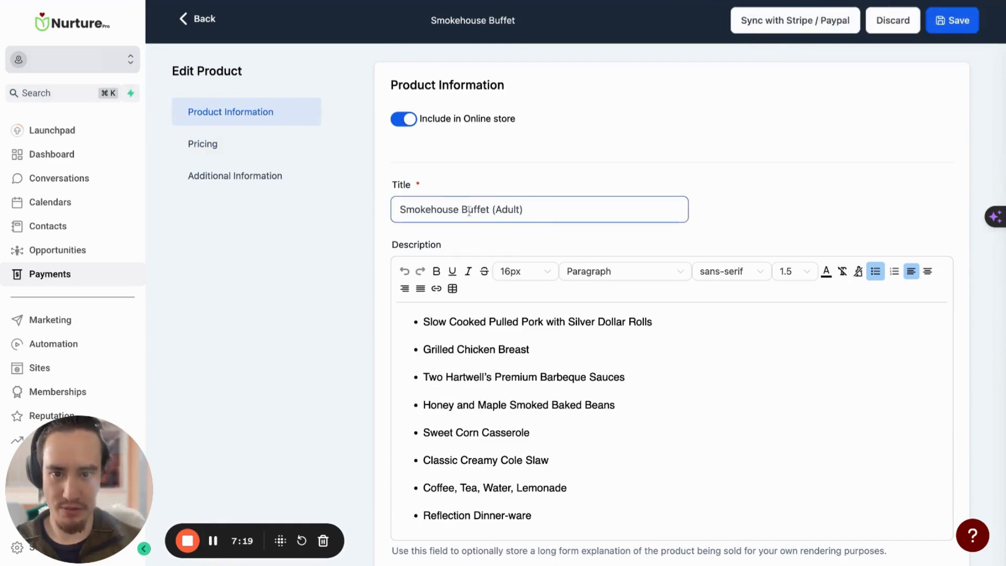
left_click(314, 1)
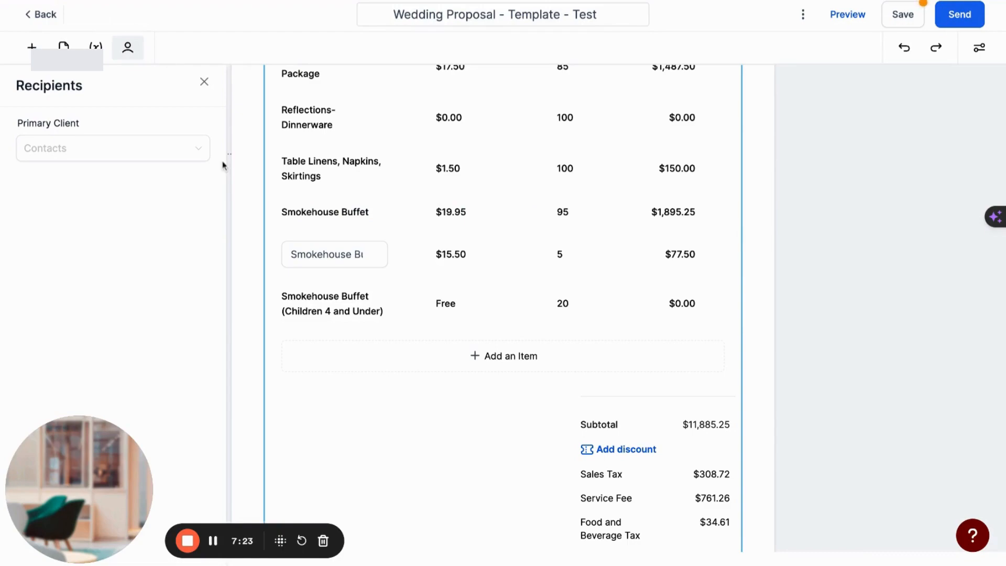
key("super+r")
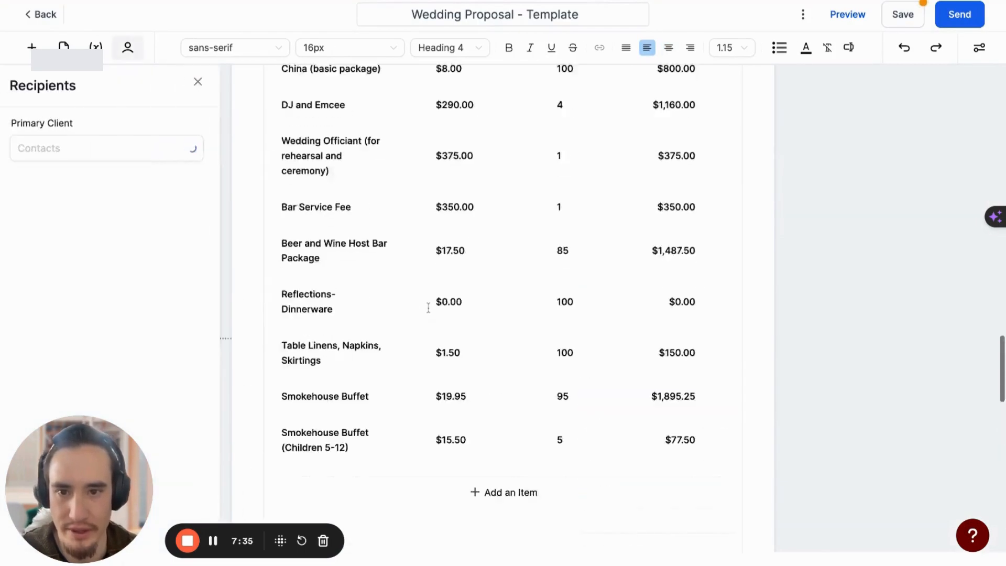
Add the product "Smokehouse Buffet (Adult)" to the item table at its "(Children 5-12 Years)" price
scroll(428, 308, "down", 4)
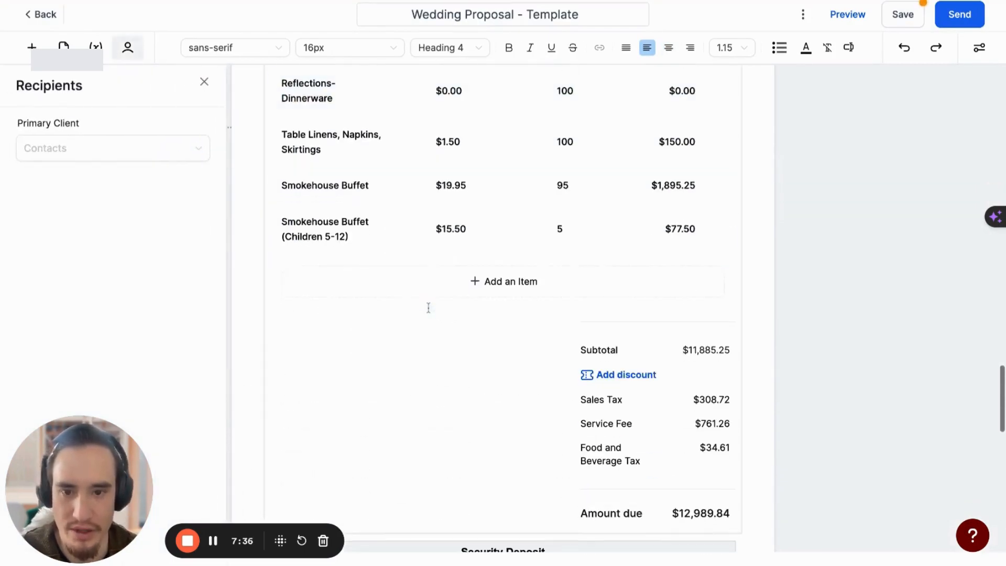
left_click(482, 290)
left_click(462, 267)
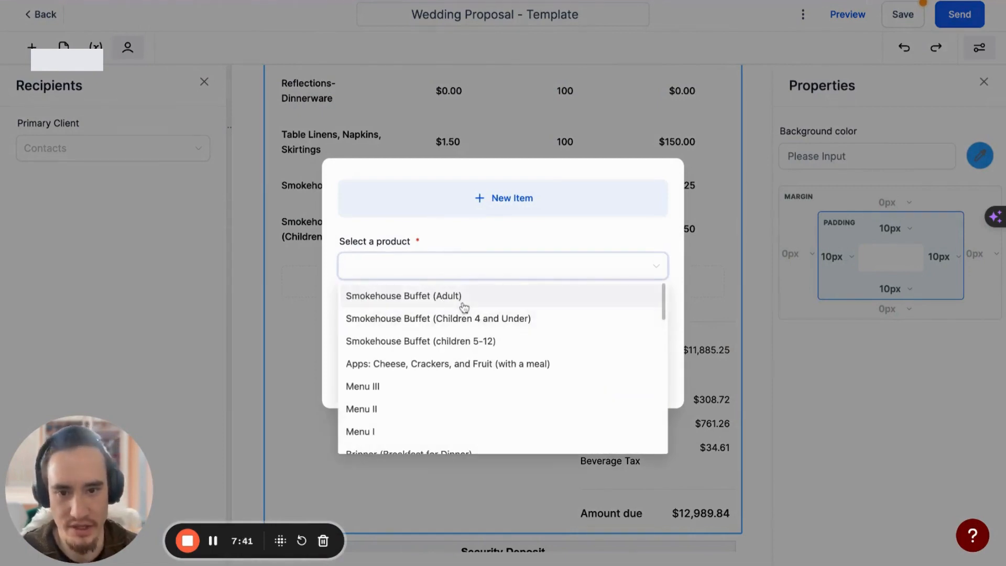
left_click(464, 298)
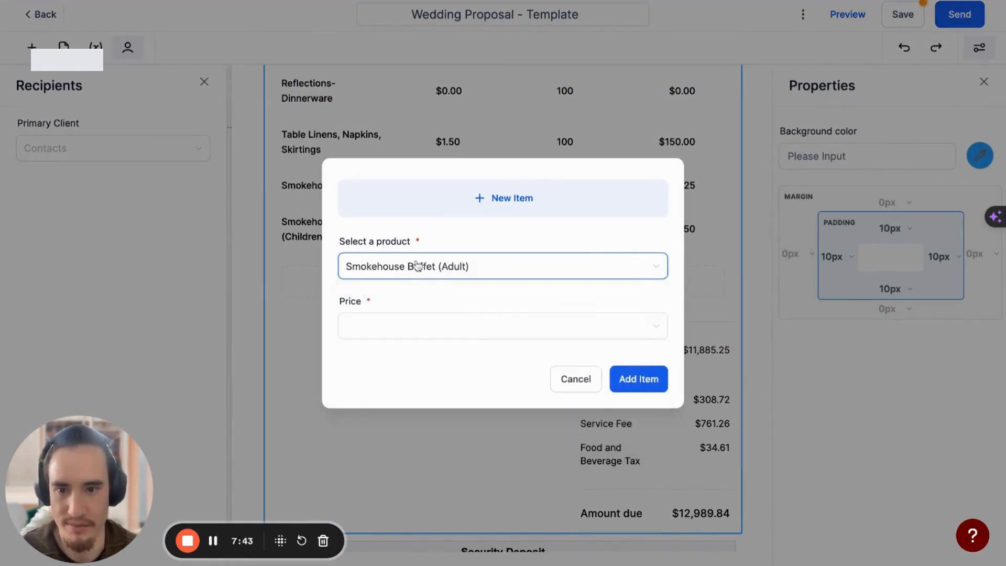
left_click(414, 330)
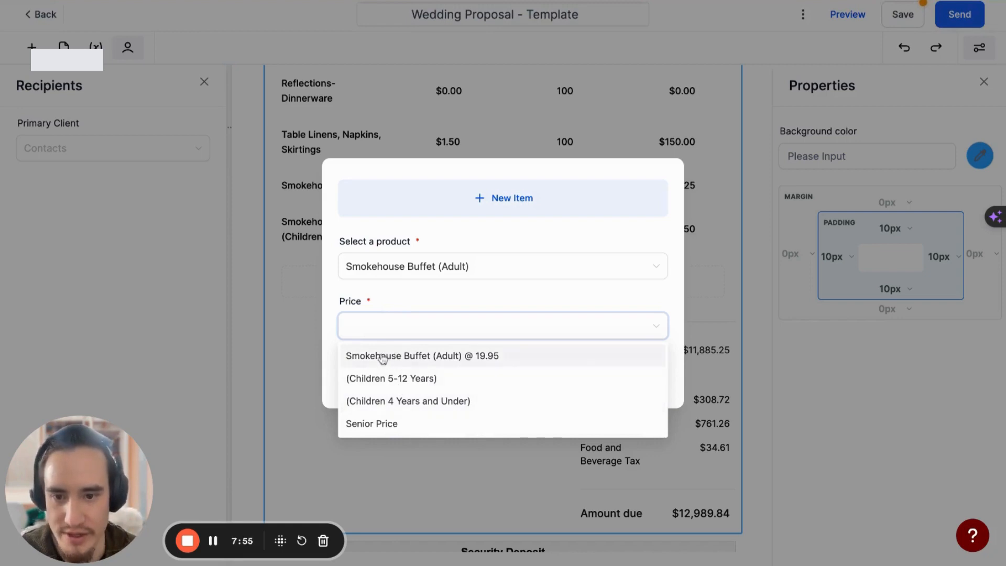
left_click(383, 386)
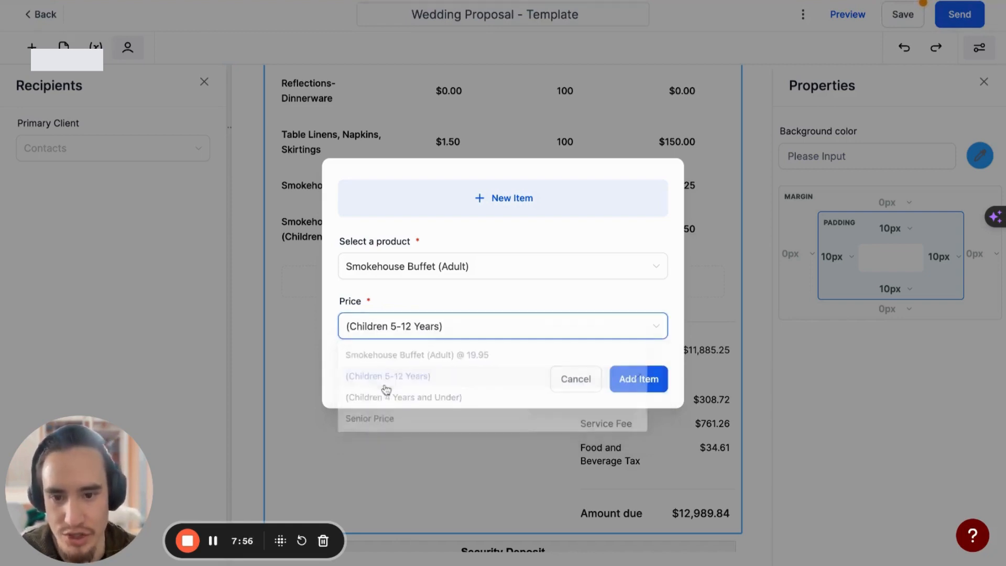
left_click(650, 386)
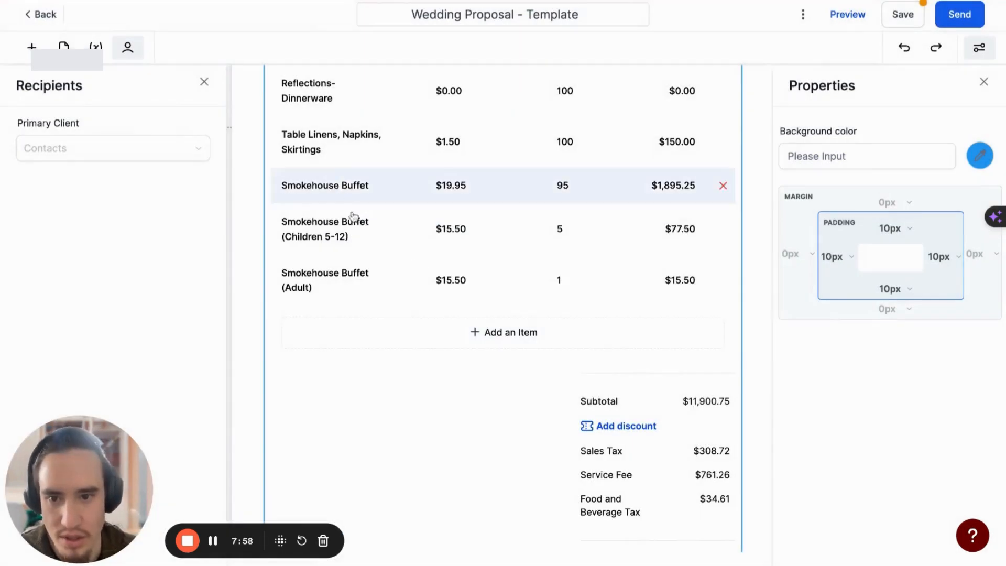
Replace "(Adult)" with "(5-12)" in the name of the newly added Smokehouse Buffet row
left_click(312, 282)
scroll(342, 279, "right", 2)
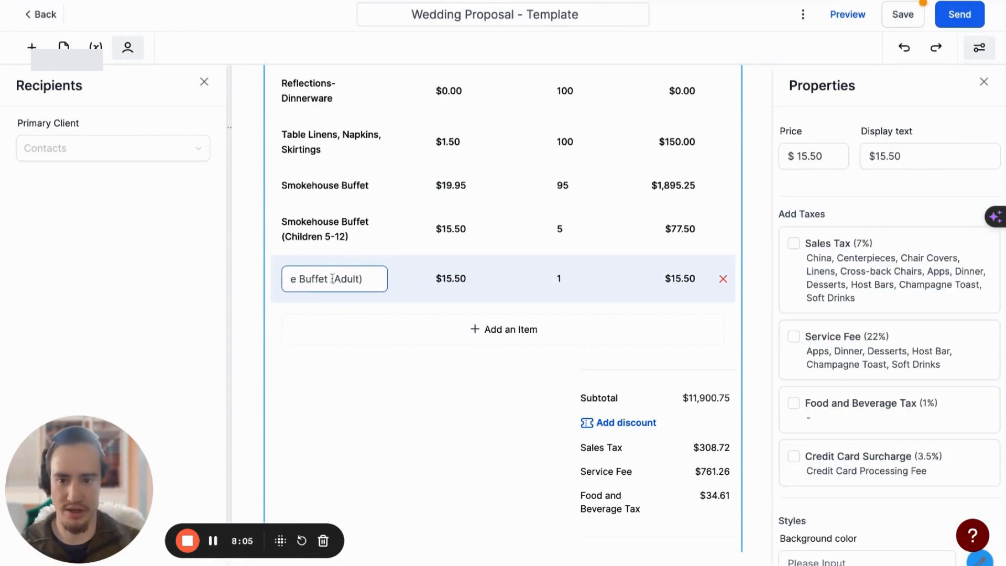
left_click_drag(333, 278, 412, 283)
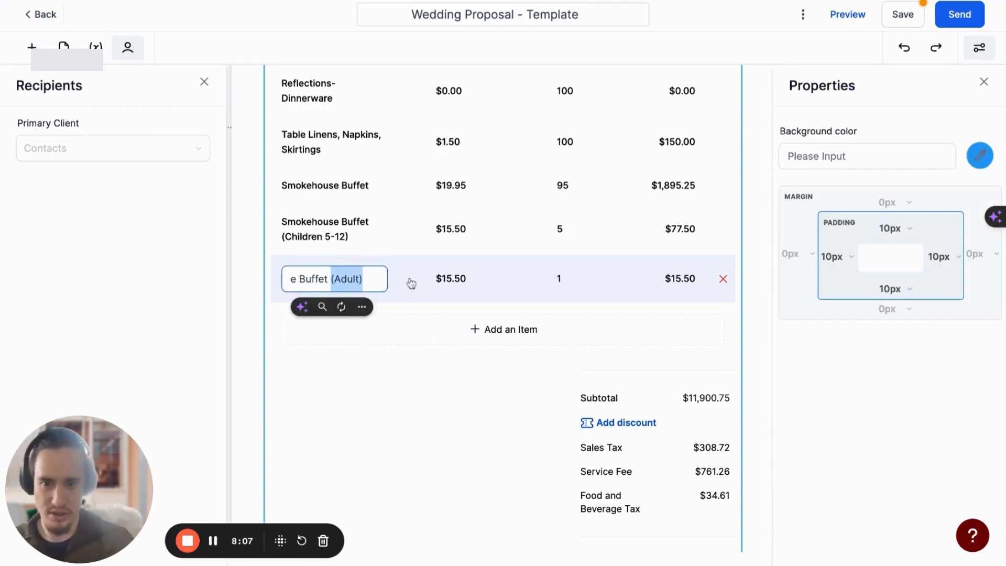
key("Right")
key("Left")
key("BackSpace")
key("BackSpace")
key("BackSpace")
key("BackSpace")
key("BackSpace")
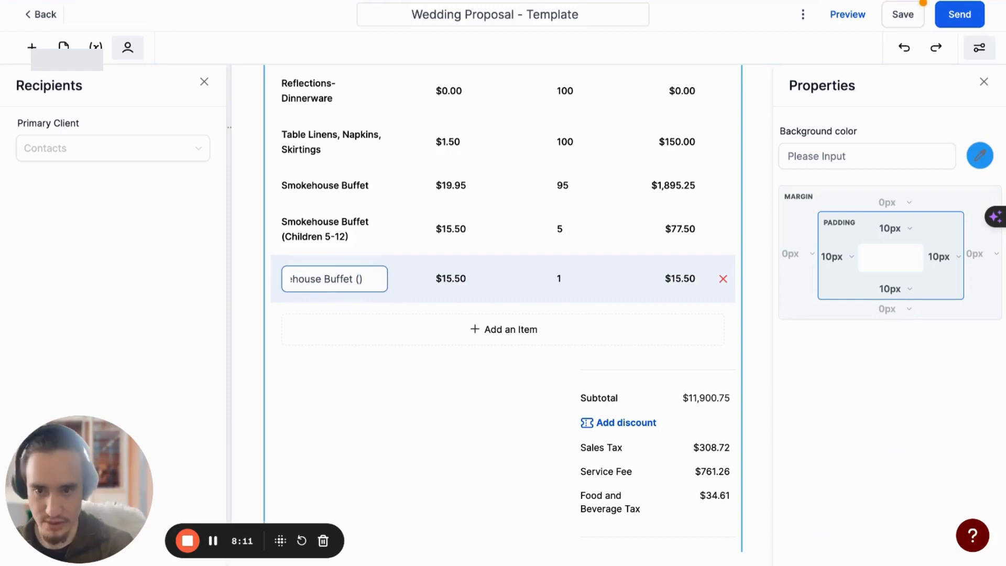
type("5-")
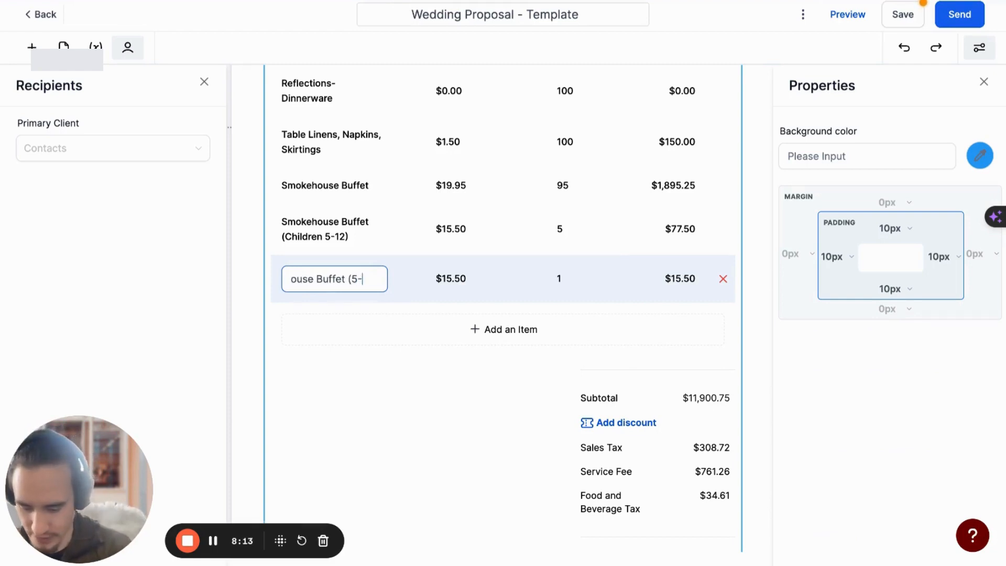
type("12)")
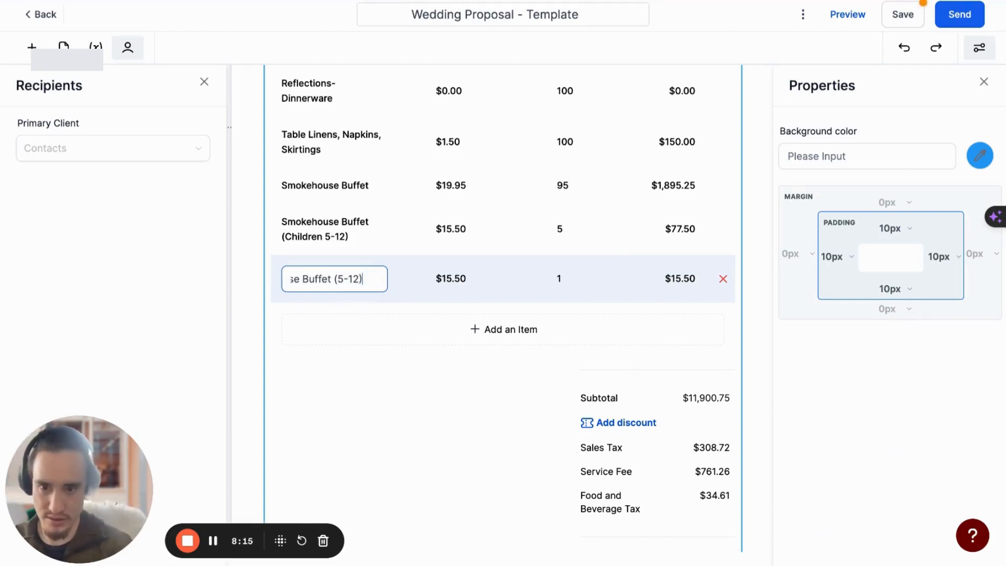
left_click(444, 425)
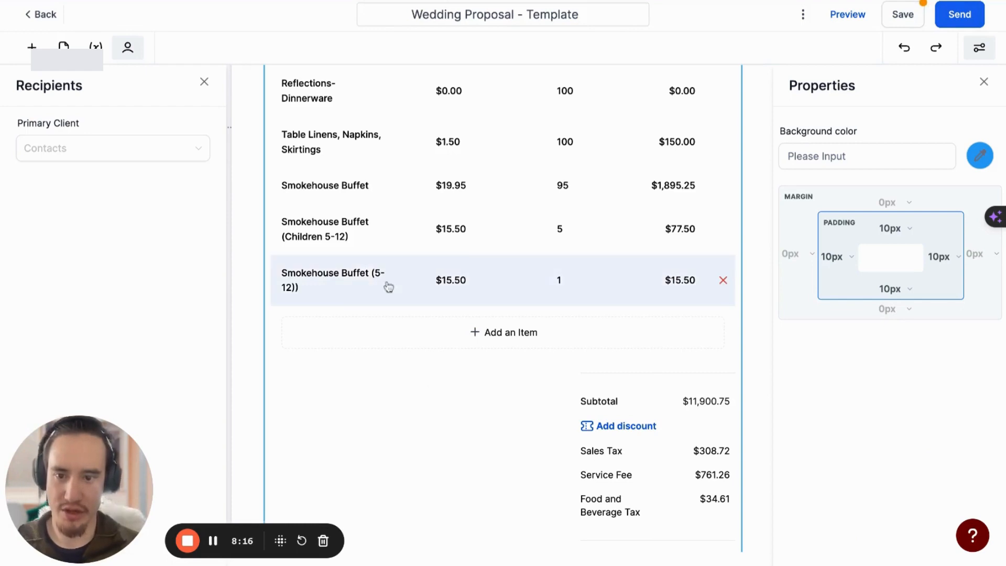
Remove the extra closing parenthesis so the new row's name reads "Smokehouse Buffet (5-12)"
left_click(315, 288)
left_click_drag(355, 280, 359, 278)
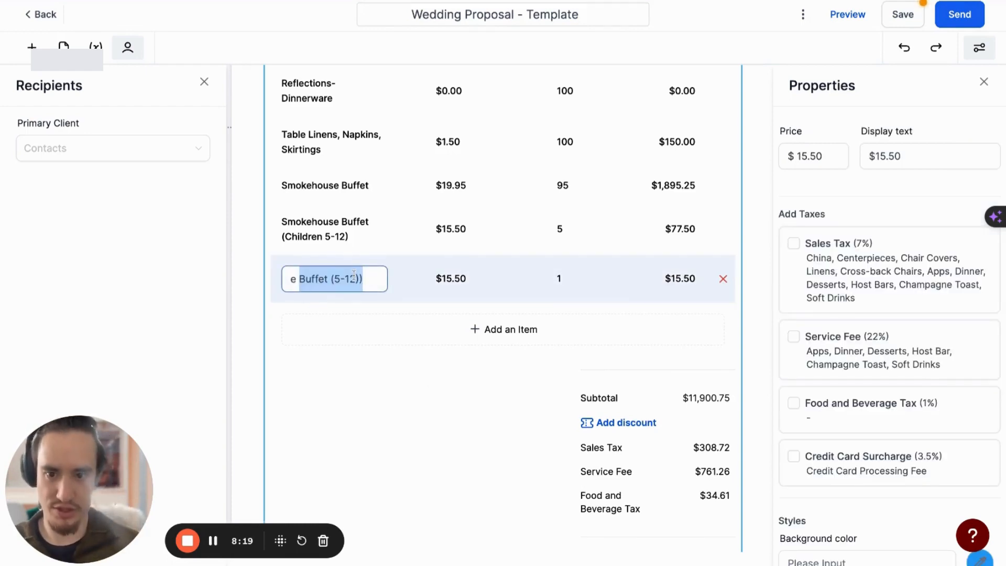
left_click(358, 278)
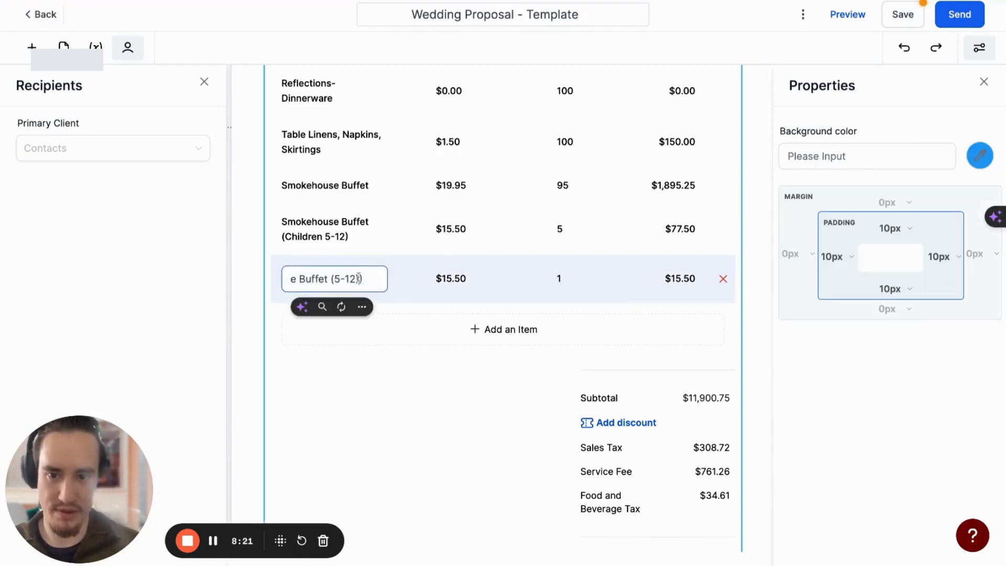
key("BackSpace")
left_click(337, 369)
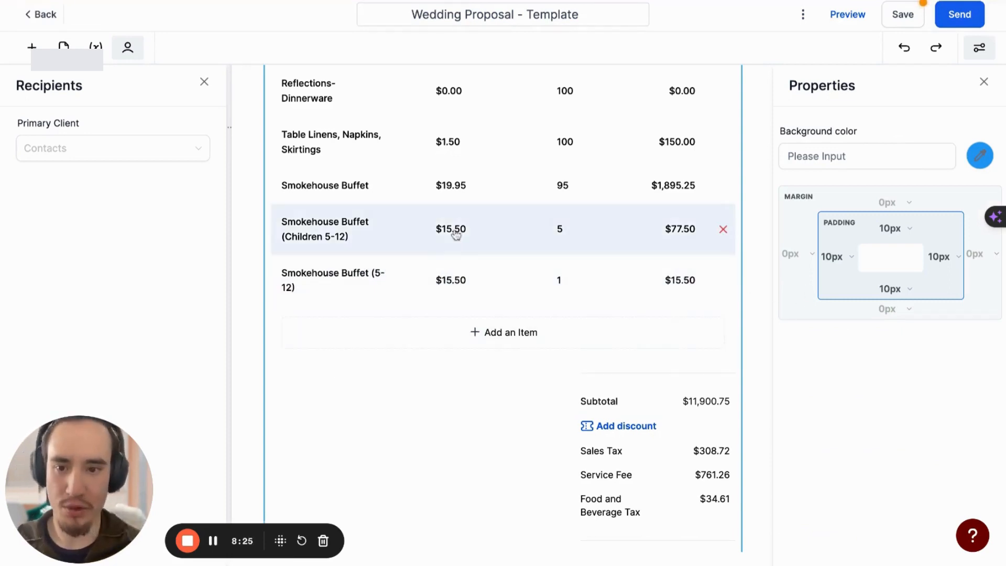
Select the "Smokehouse Buffet (Children 5-12)" row and the $19.95 Smokehouse Buffet row to inspect their names and settings
scroll(422, 277, "down", 1)
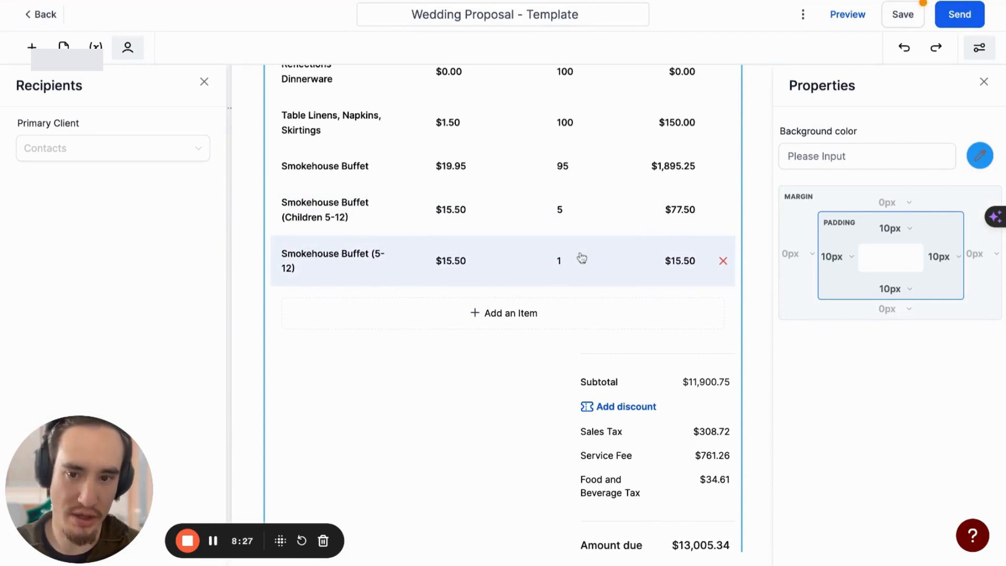
scroll(579, 256, "down", 1)
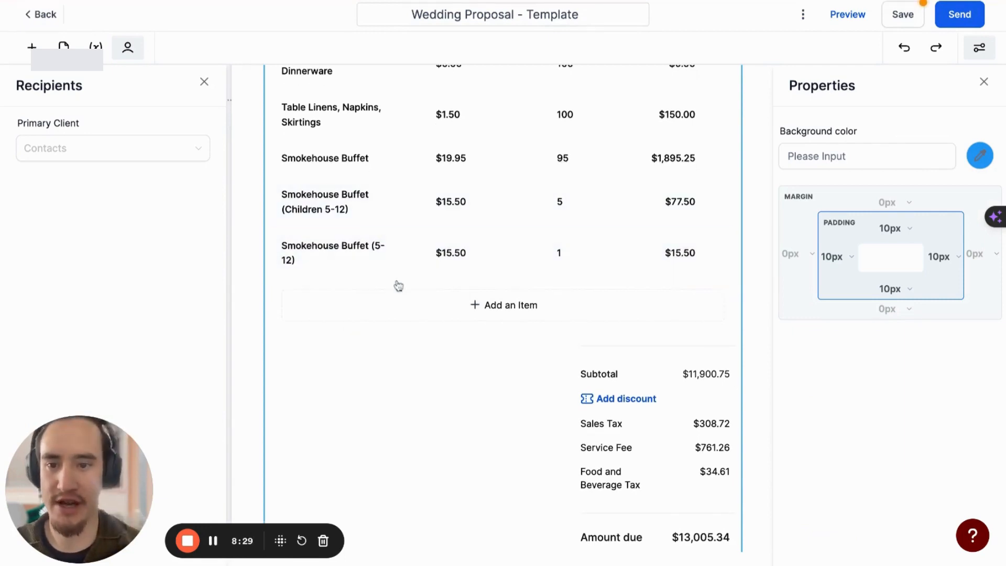
left_click(347, 200)
left_click(495, 174)
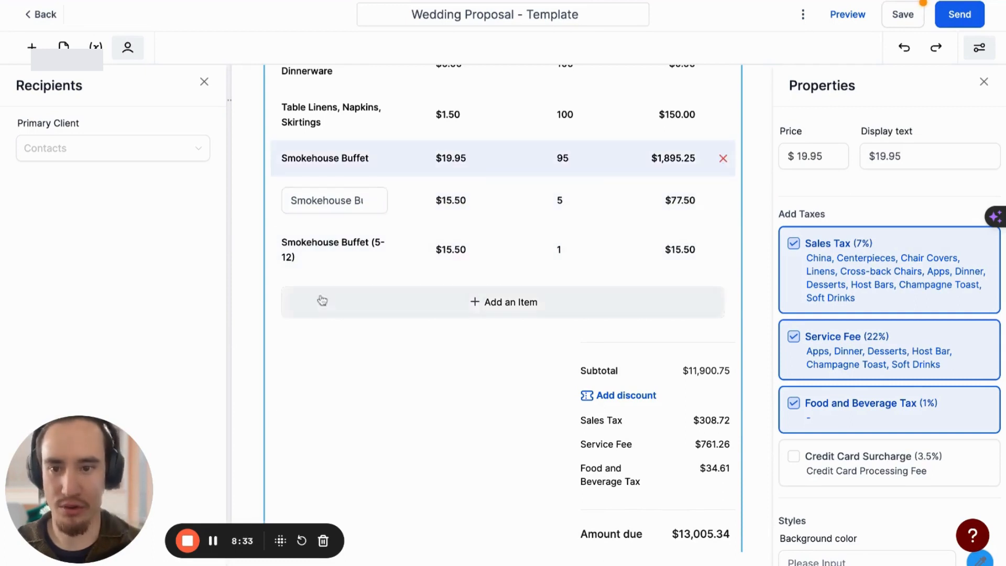
Open the names of the "Smokehouse Buffet (5-12)" row and the $19.95 Smokehouse Buffet row, and compare the item table's buffet rows
left_click(277, 431)
left_click(355, 246)
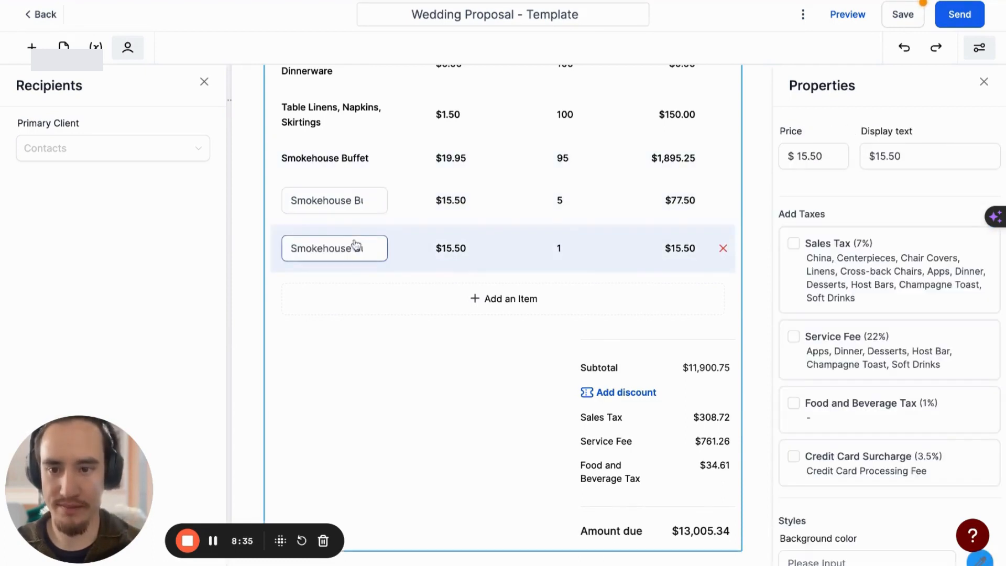
left_click(355, 158)
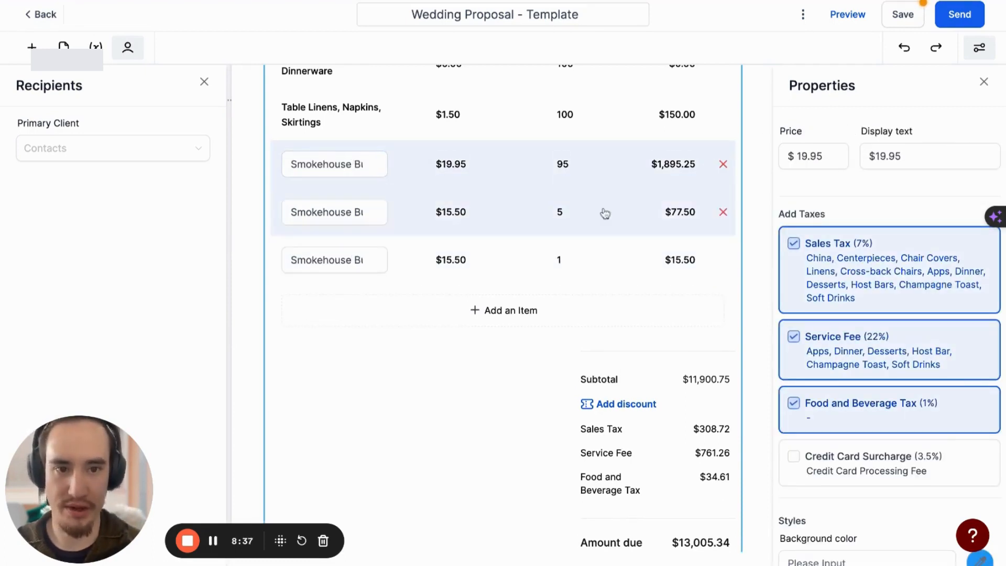
scroll(550, 178, "down", 1)
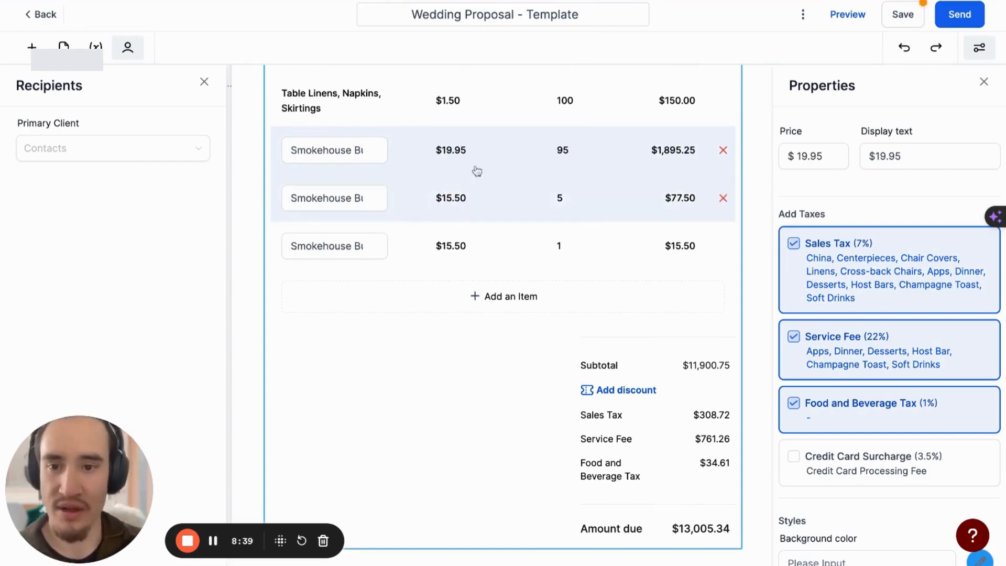
scroll(461, 162, "up", 1)
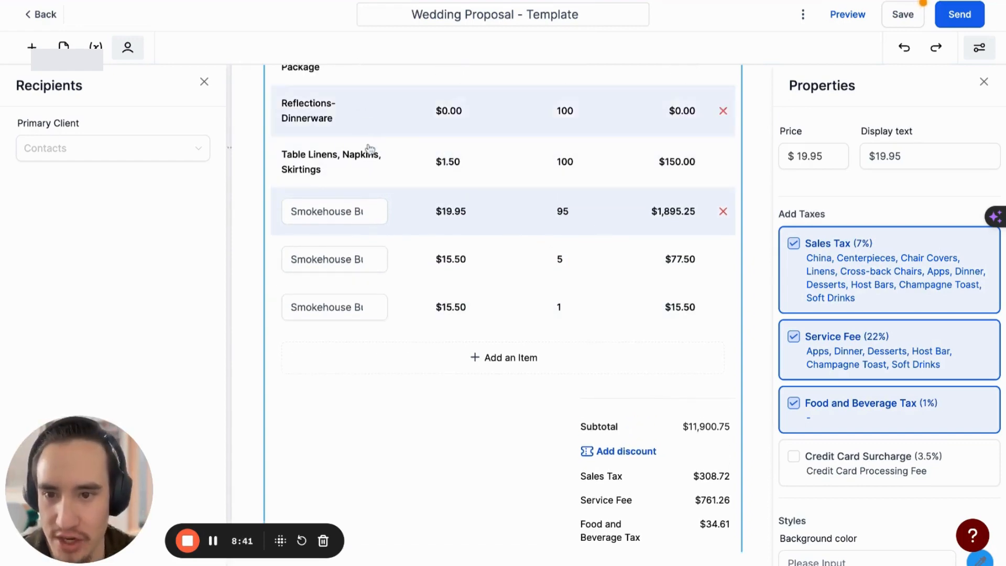
Add the separate product "Smokehouse Buffet (children 5-12)" to the item table at its 15.5 price
left_click(494, 358)
left_click(413, 276)
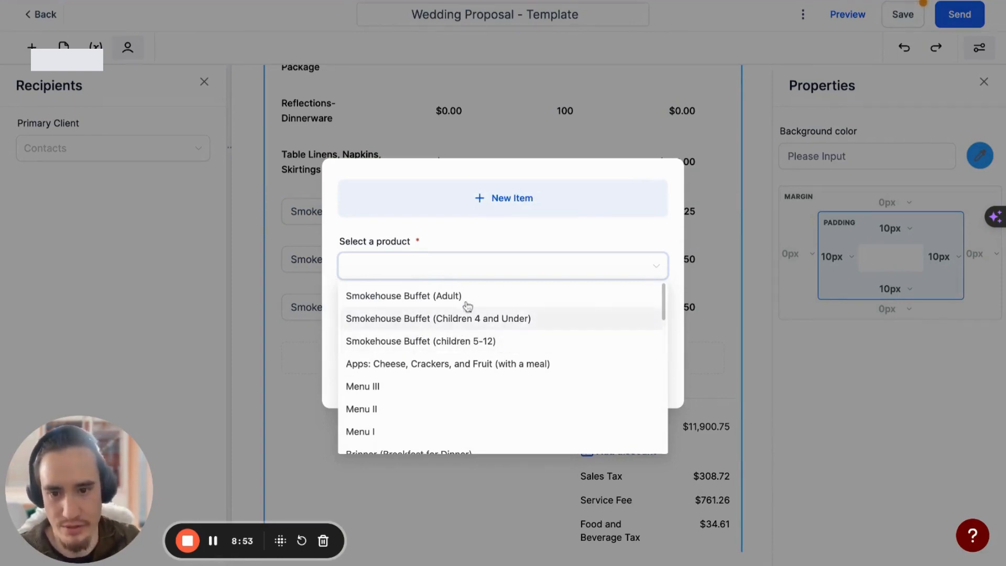
left_click(463, 271)
left_click(464, 269)
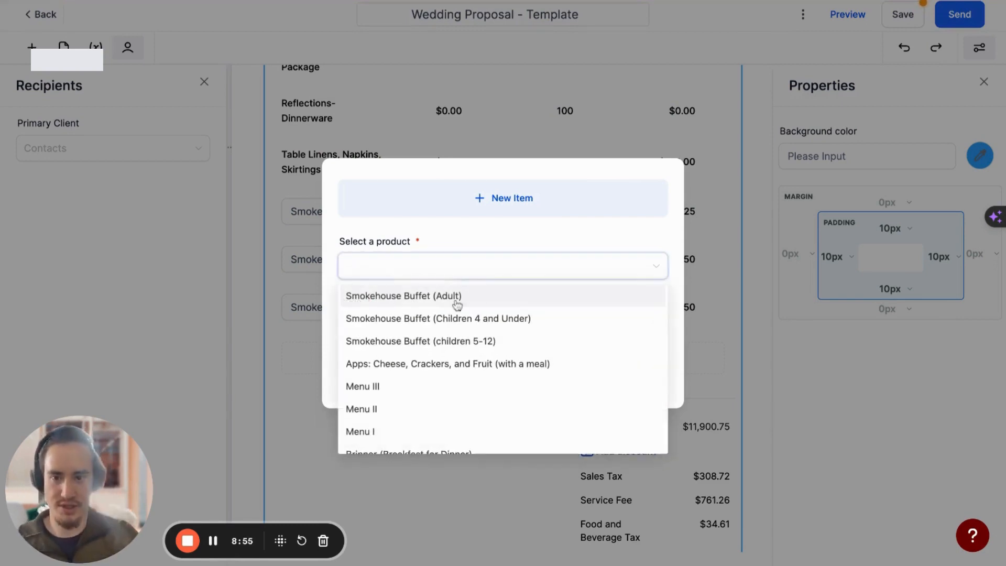
left_click(439, 342)
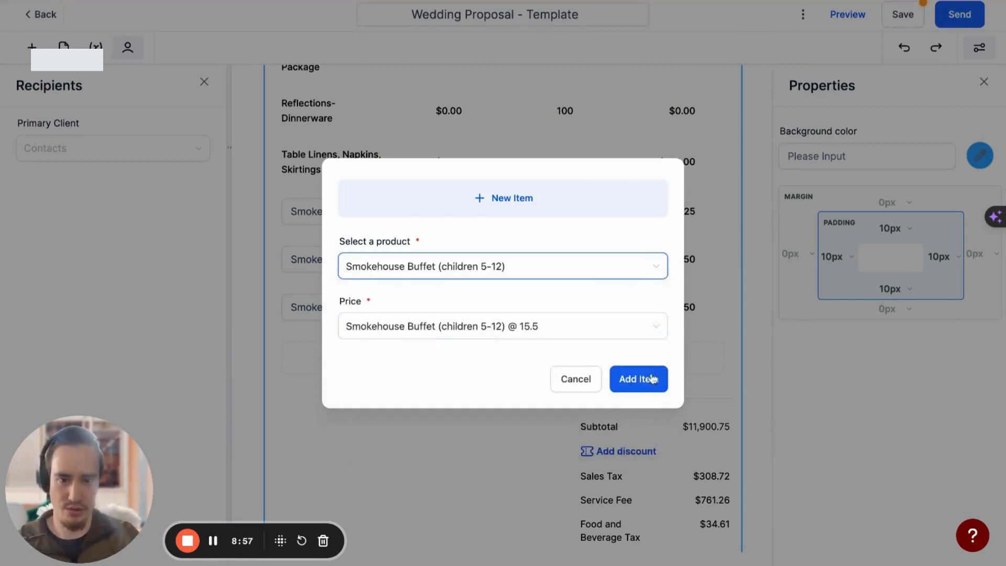
left_click(642, 377)
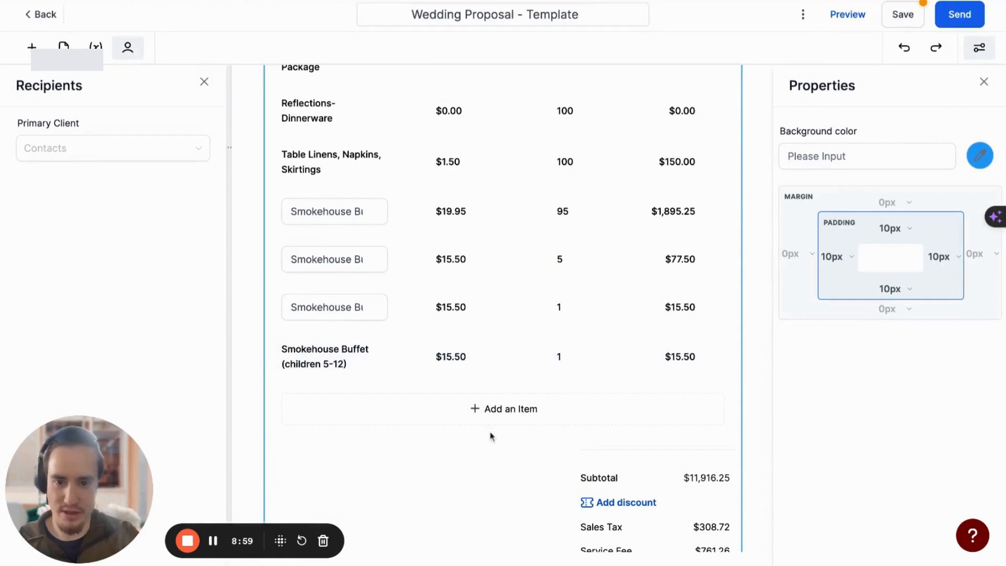
Review the price options offered for "Smokehouse Buffet (Adult)" as a new item, and leave without adding it
left_click(474, 408)
left_click(408, 267)
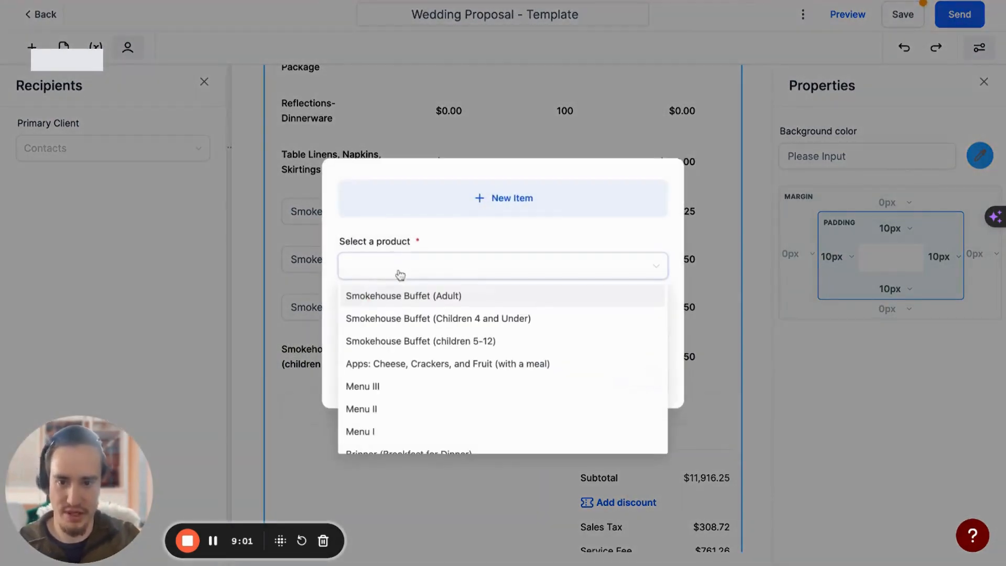
left_click(413, 297)
left_click(418, 333)
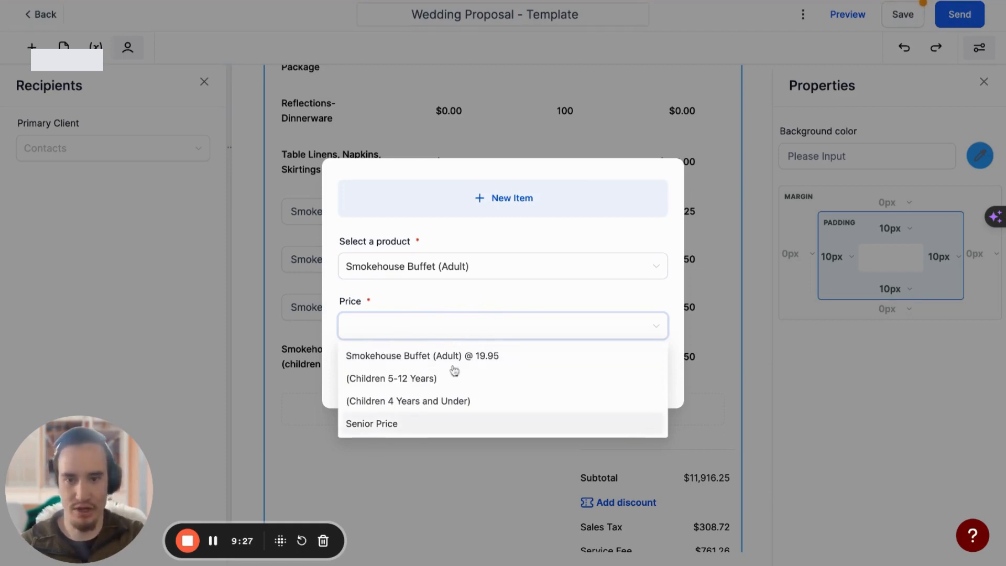
left_click(608, 129)
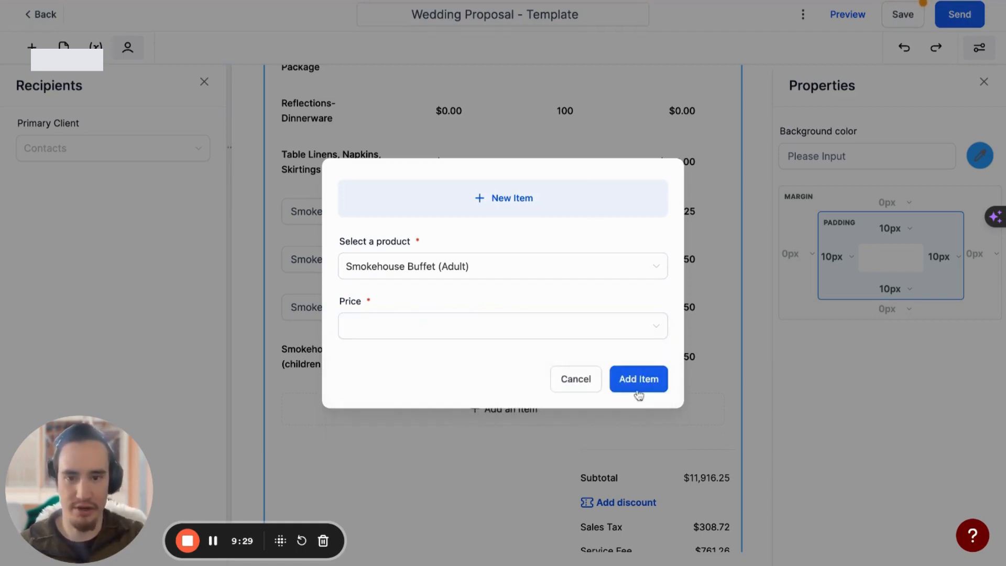
left_click(563, 384)
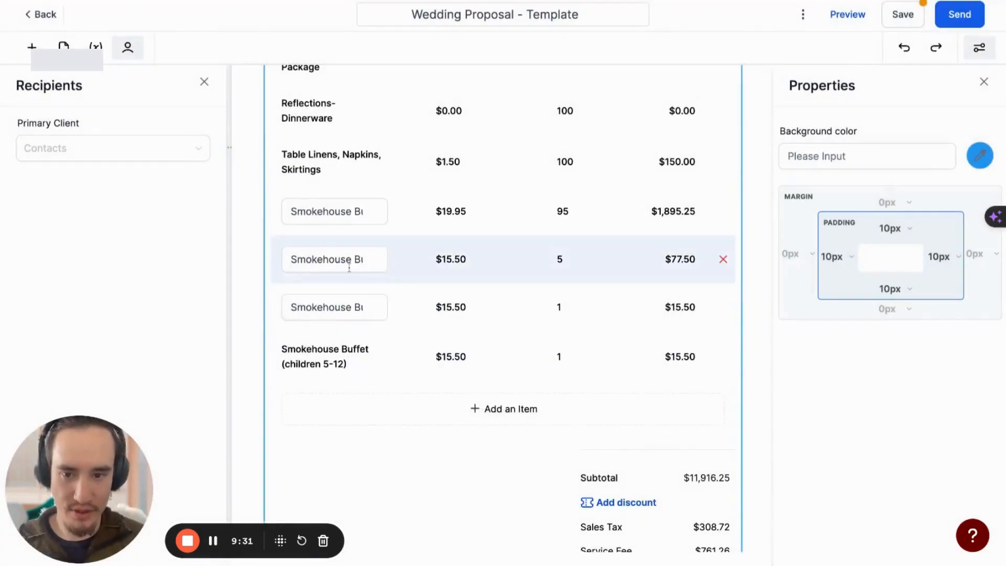
Delete all four Smokehouse Buffet rows from the proposal's item table
left_click(724, 356)
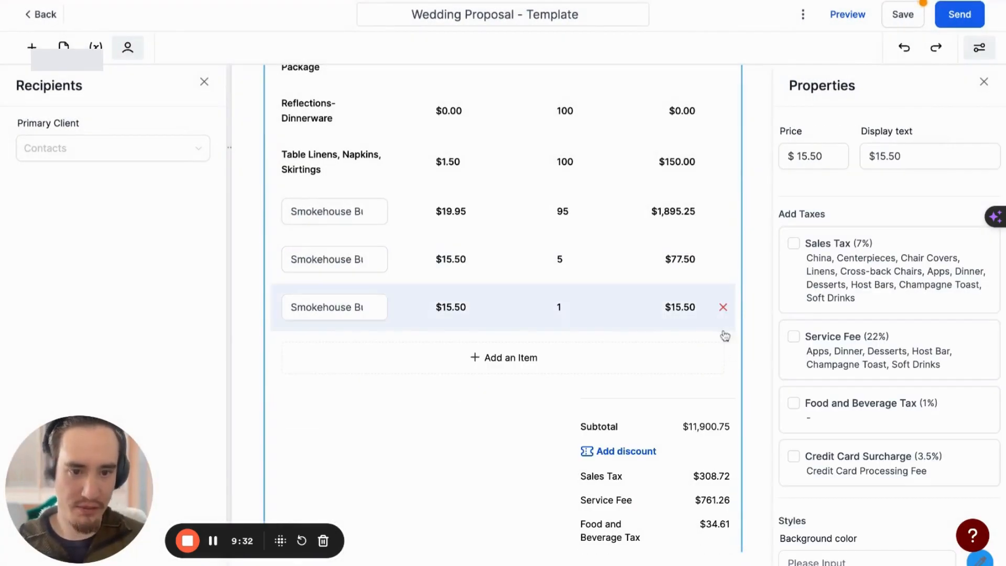
left_click(723, 307)
left_click(723, 260)
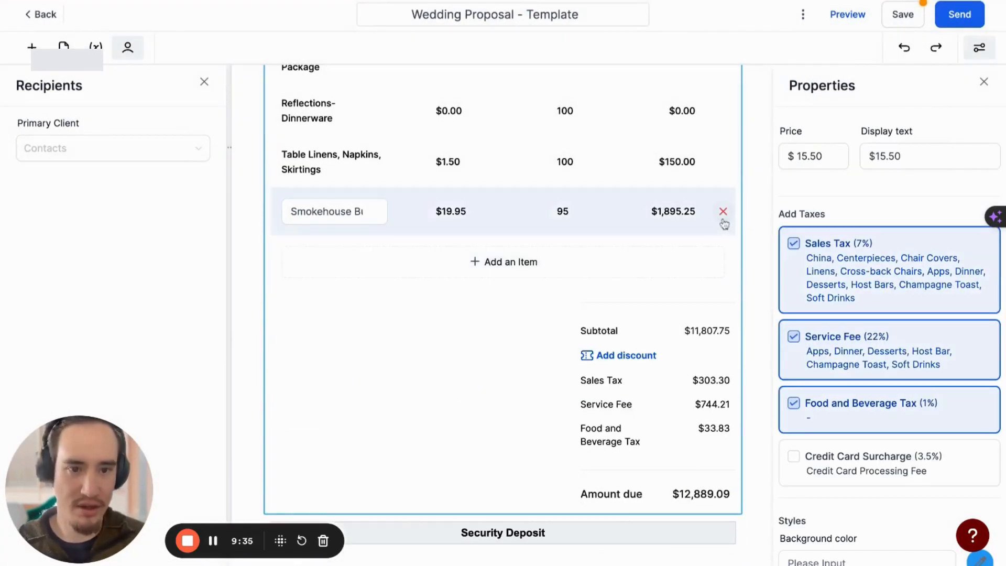
left_click(723, 212)
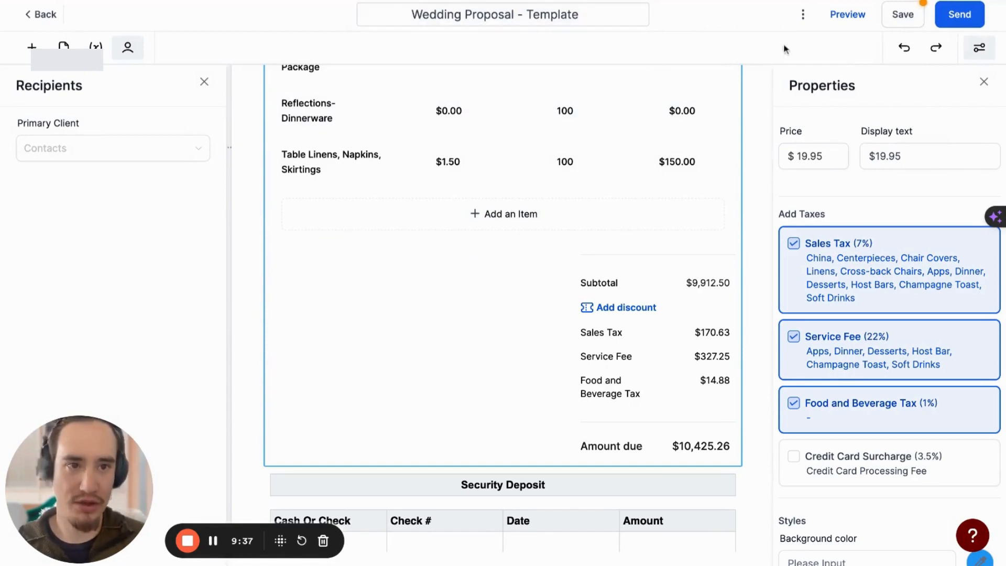
scroll(369, 471, "down", 1)
scroll(369, 471, "up", 1)
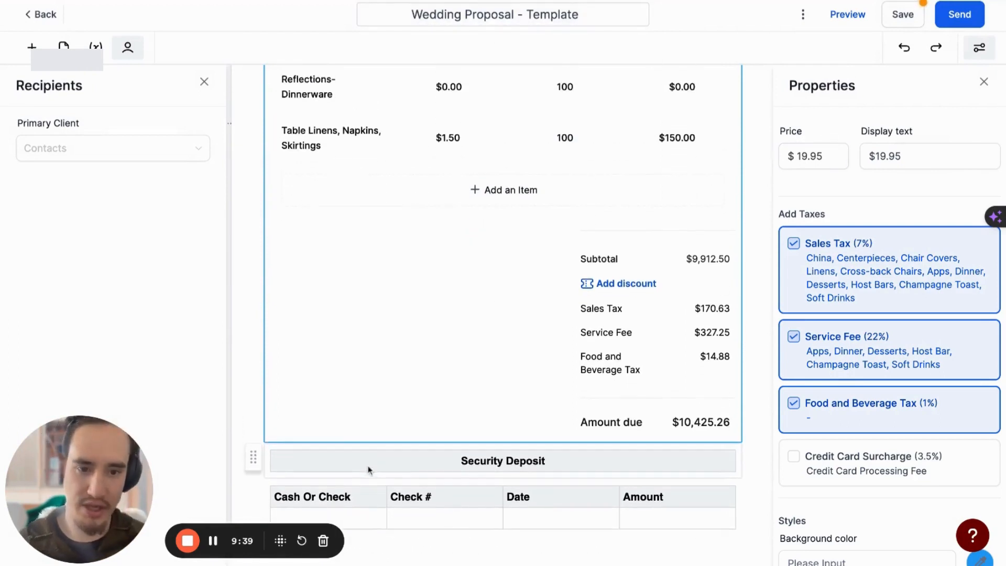